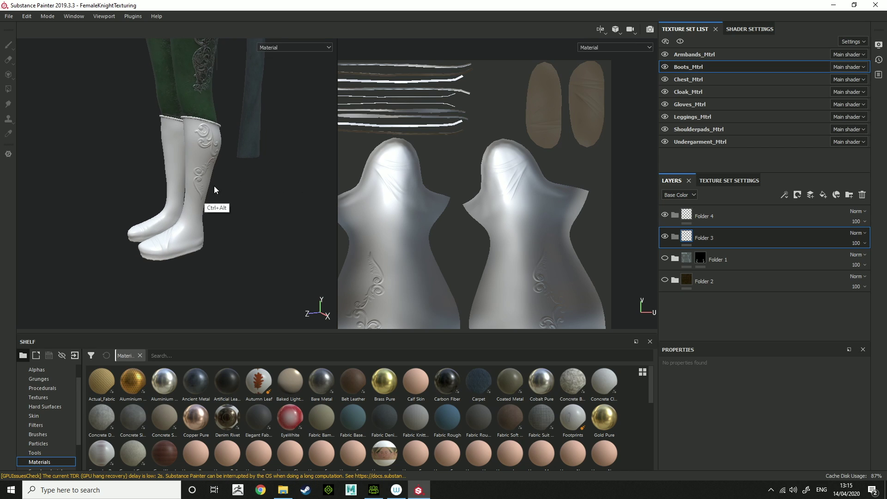
# Orbit the knight from the boots up to the shoulder pad, collar and corset ornament.
pyautogui.keyDown('alt'); pyautogui.moveTo(247, 195); pyautogui.dragTo(302, 172); pyautogui.keyUp('alt')
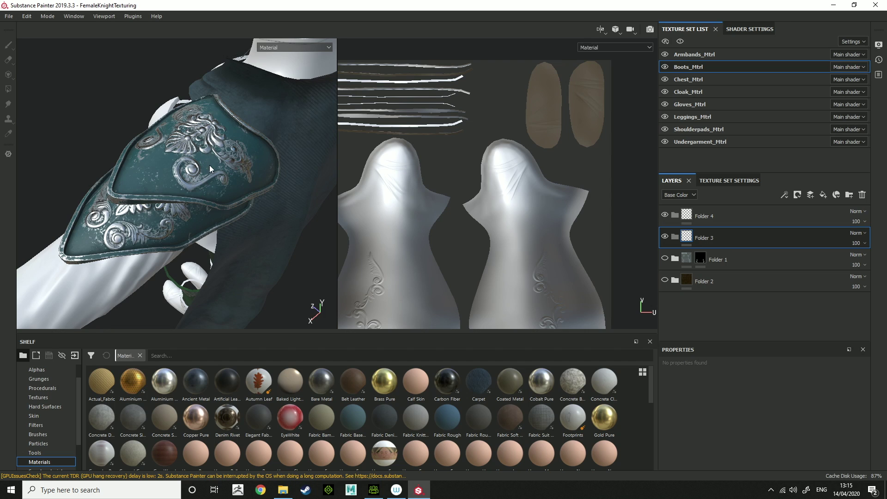
pyautogui.keyDown('alt'); pyautogui.moveTo(203, 179); pyautogui.dragTo(155, 202); pyautogui.keyUp('alt')
pyautogui.keyDown('alt'); pyautogui.moveTo(173, 235); pyautogui.dragTo(199, 218); pyautogui.keyUp('alt')
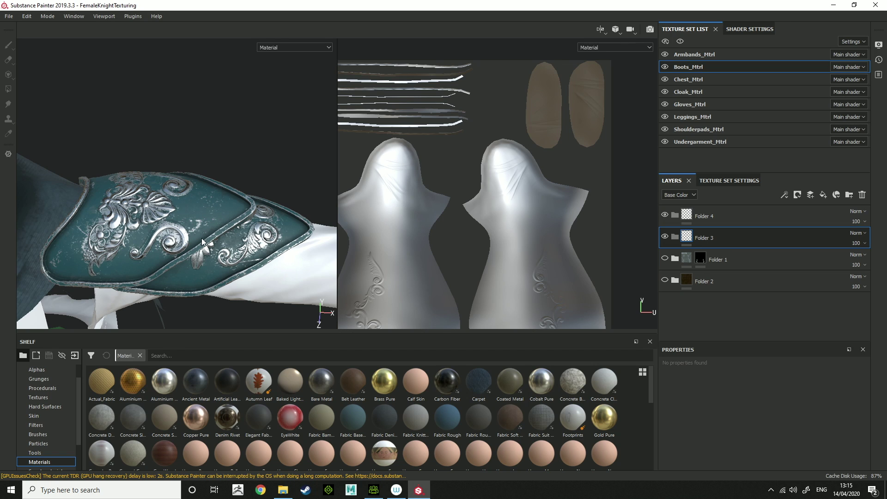
pyautogui.keyDown('alt'); pyautogui.moveTo(203, 240); pyautogui.dragTo(251, 134); pyautogui.keyUp('alt')
pyautogui.keyDown('alt'); pyautogui.moveTo(237, 220); pyautogui.dragTo(243, 189, button='right'); pyautogui.keyUp('alt')
pyautogui.keyDown('ctrl'); pyautogui.keyDown('alt'); pyautogui.moveTo(243, 190); pyautogui.dragTo(209, 245); pyautogui.keyUp('alt'); pyautogui.keyUp('ctrl')
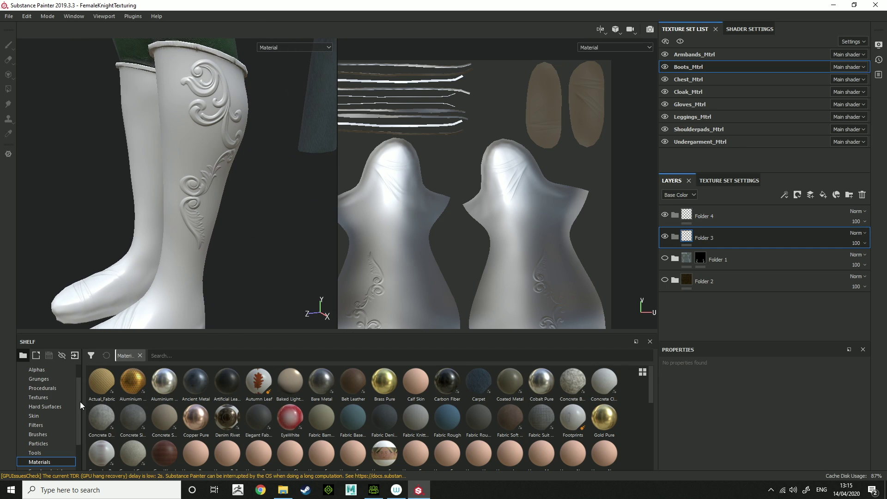
# Show the Smart materials collection in the Shelf and scroll through its thumbnails.
pyautogui.scroll(-2, 79, 401)
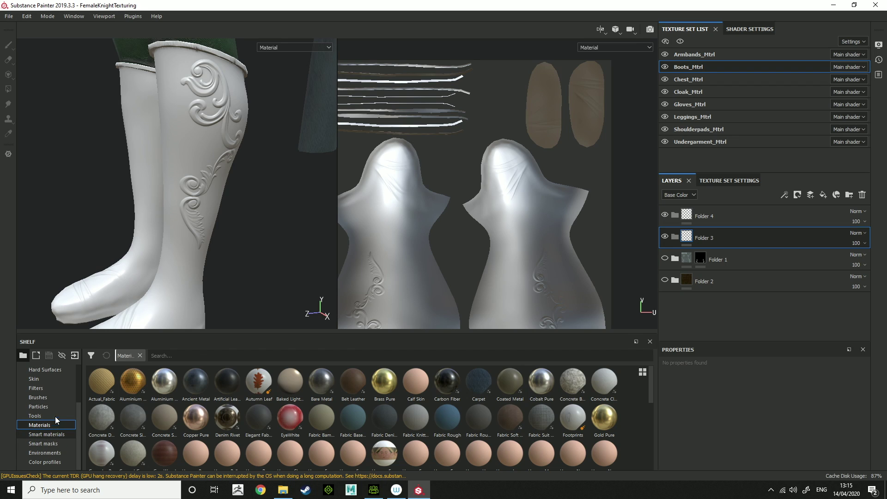
pyautogui.click(51, 434)
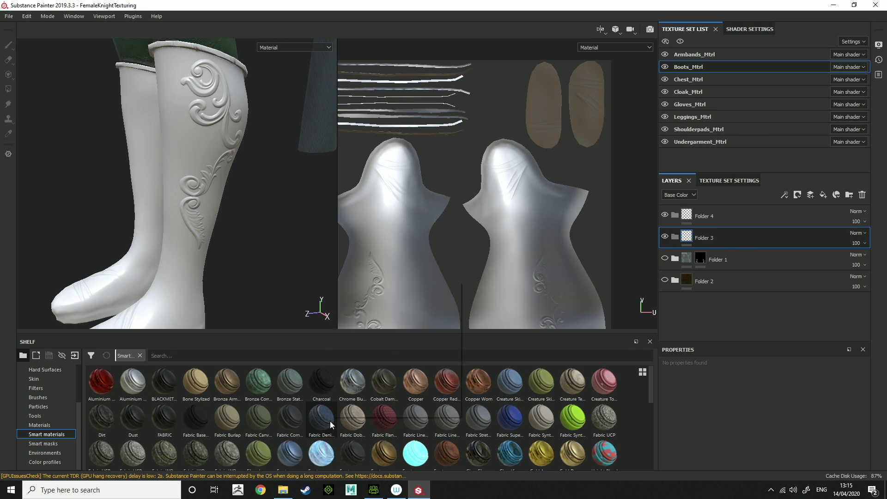
pyautogui.moveTo(329, 420)
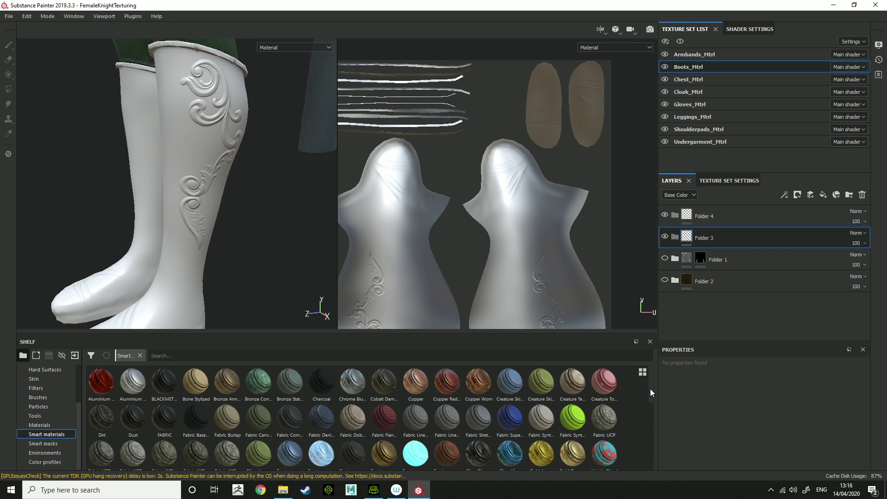
pyautogui.scroll(-1, 649, 390)
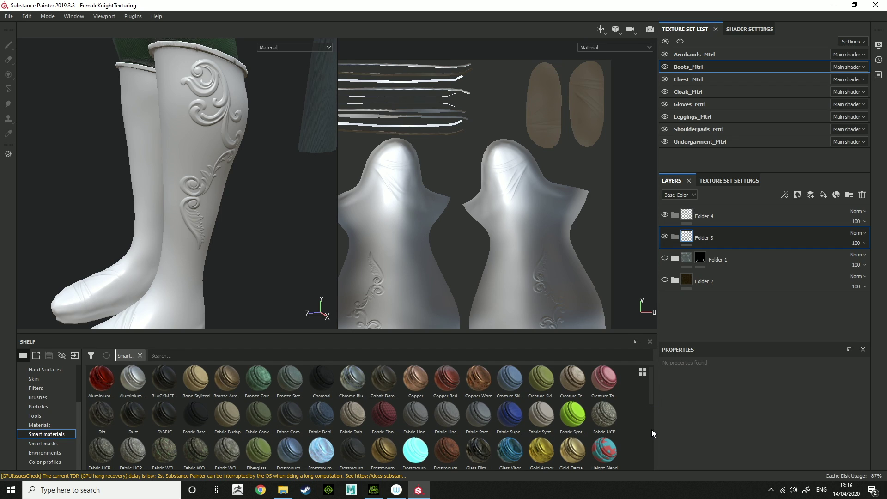
pyautogui.scroll(-1, 650, 417)
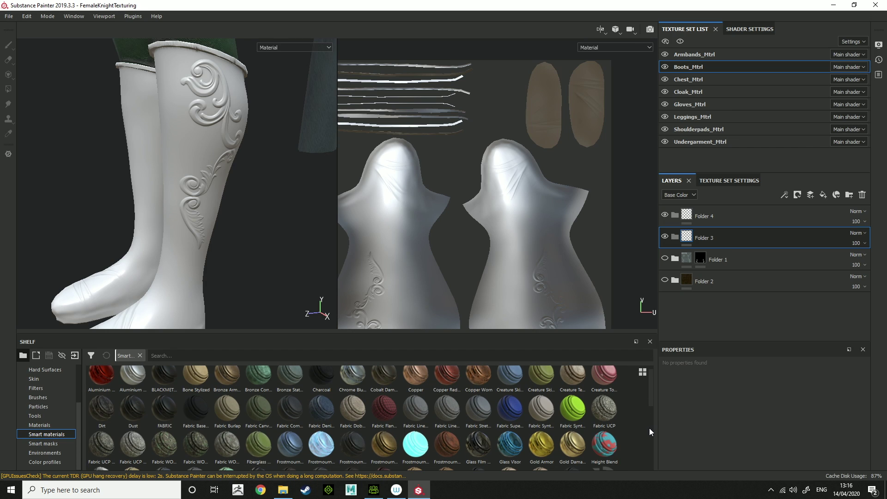
pyautogui.click(647, 431)
pyautogui.scroll(-3, 646, 447)
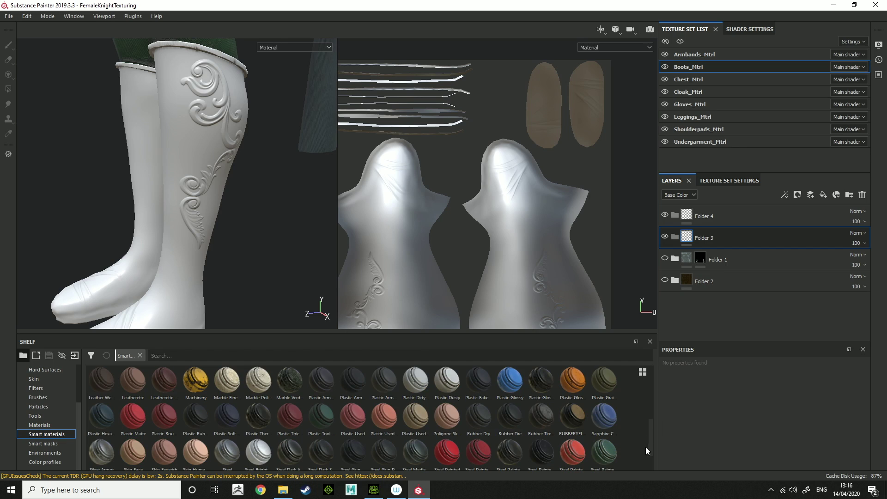
pyautogui.scroll(-3, 647, 440)
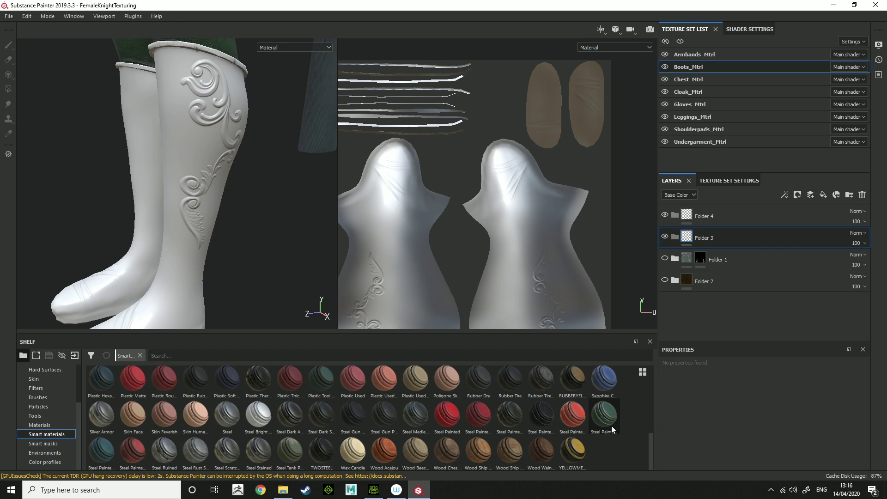
pyautogui.moveTo(648, 450); pyautogui.dragTo(656, 378)
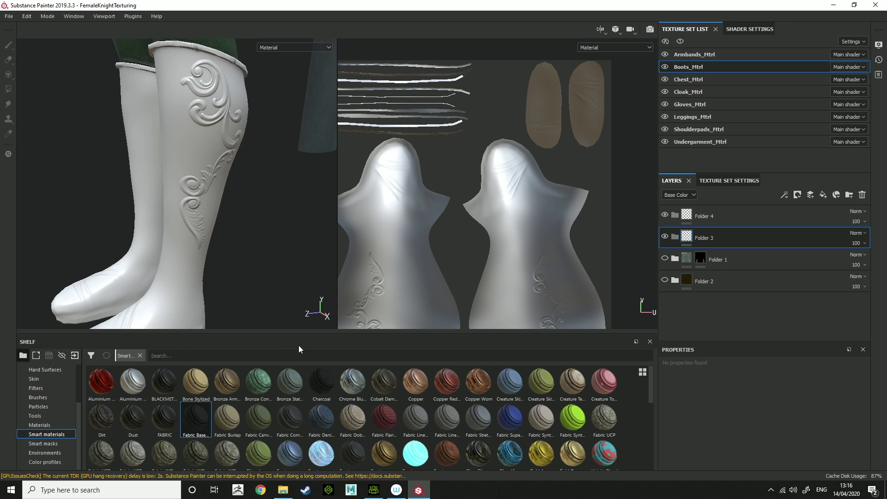
# Drop the Fabric Baseball Hat smart material into Folder 3 on the boots.
pyautogui.moveTo(317, 342); pyautogui.dragTo(713, 236)
pyautogui.keyDown('alt'); pyautogui.moveTo(139, 238); pyautogui.dragTo(212, 221, button='right'); pyautogui.keyUp('alt')
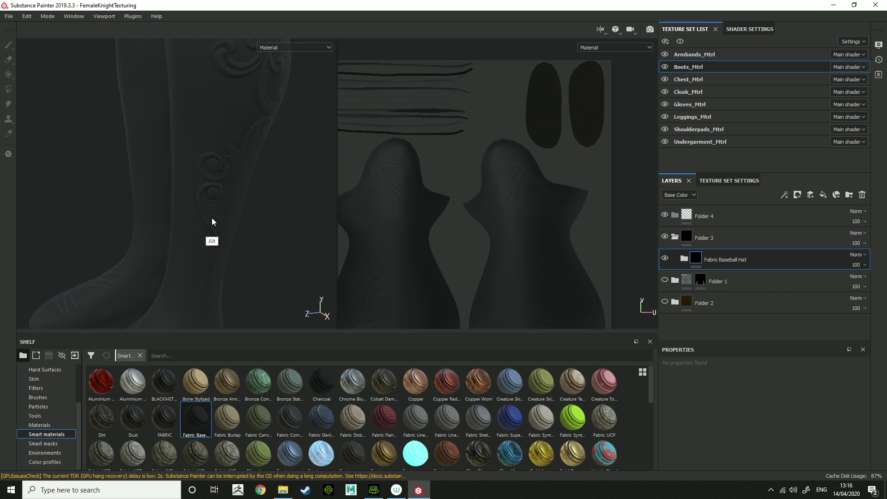
pyautogui.keyDown('alt'); pyautogui.moveTo(212, 222); pyautogui.dragTo(216, 240); pyautogui.keyUp('alt')
pyautogui.keyDown('alt'); pyautogui.moveTo(216, 240); pyautogui.dragTo(222, 192, button='right'); pyautogui.keyUp('alt')
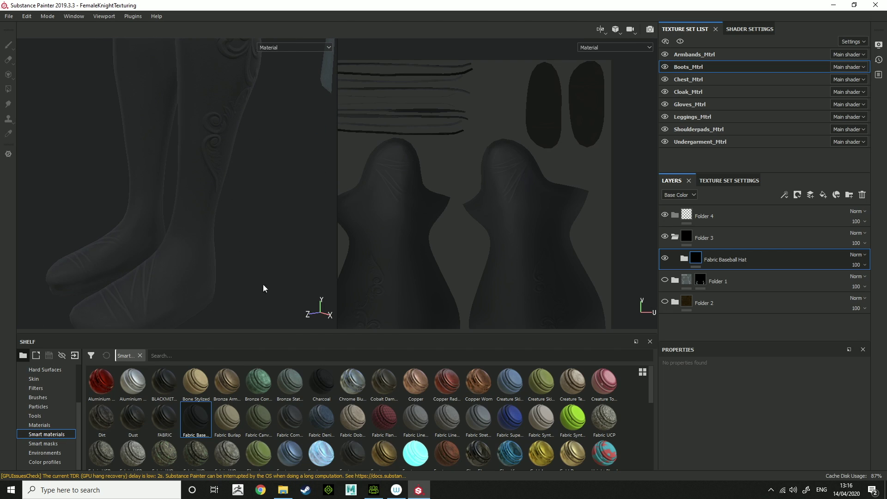
# Add Fill layer 18 above the fabric and give it a black mask.
pyautogui.click(822, 195)
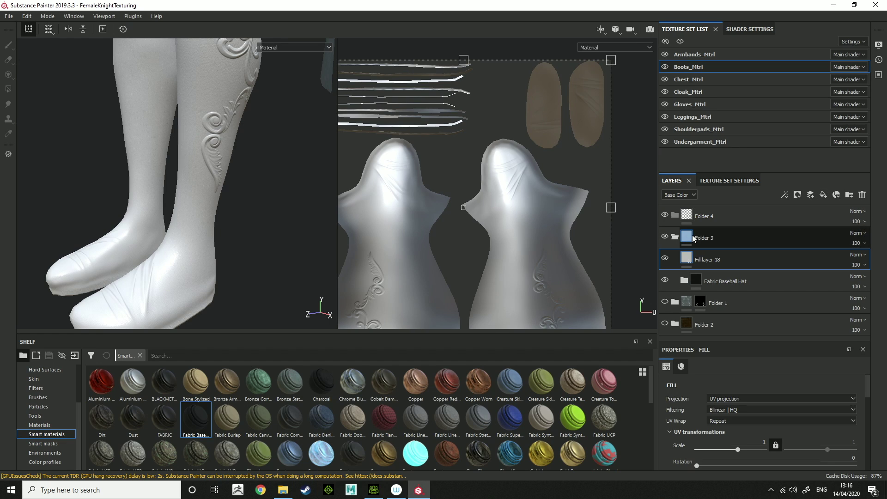
pyautogui.click(797, 194)
pyautogui.click(815, 206)
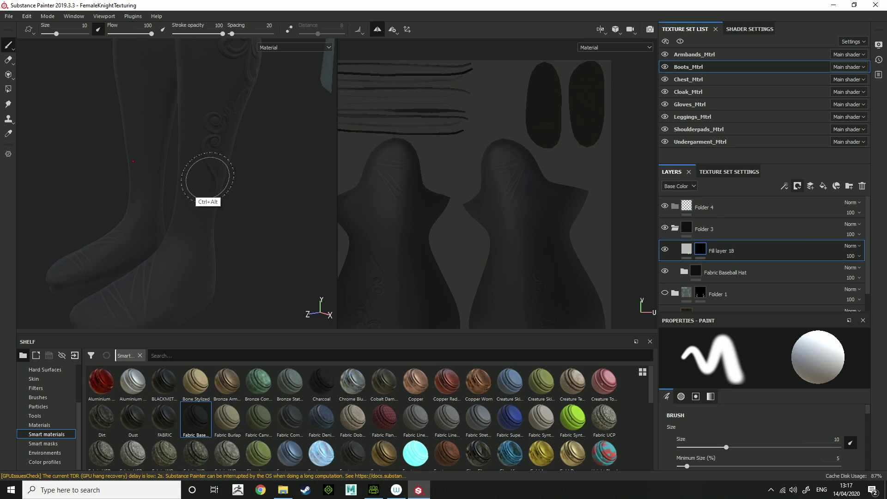
pyautogui.keyDown('alt'); pyautogui.moveTo(206, 190); pyautogui.dragTo(198, 208); pyautogui.keyUp('alt')
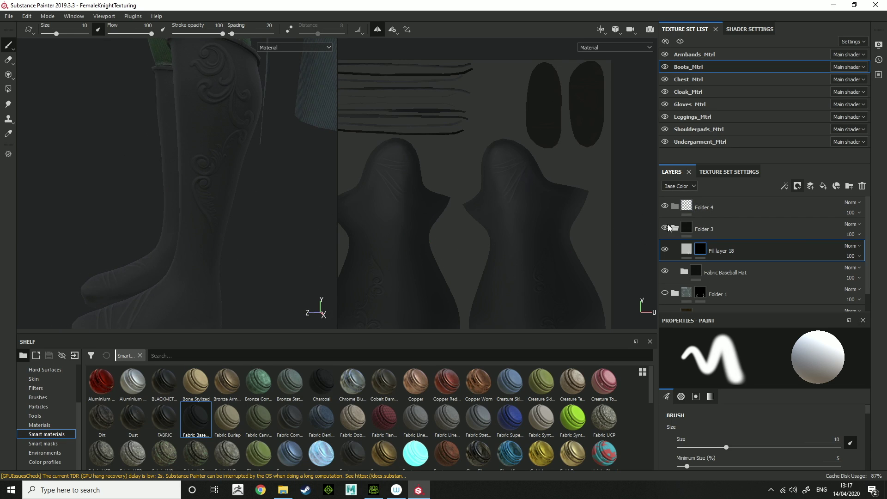
pyautogui.click(689, 249)
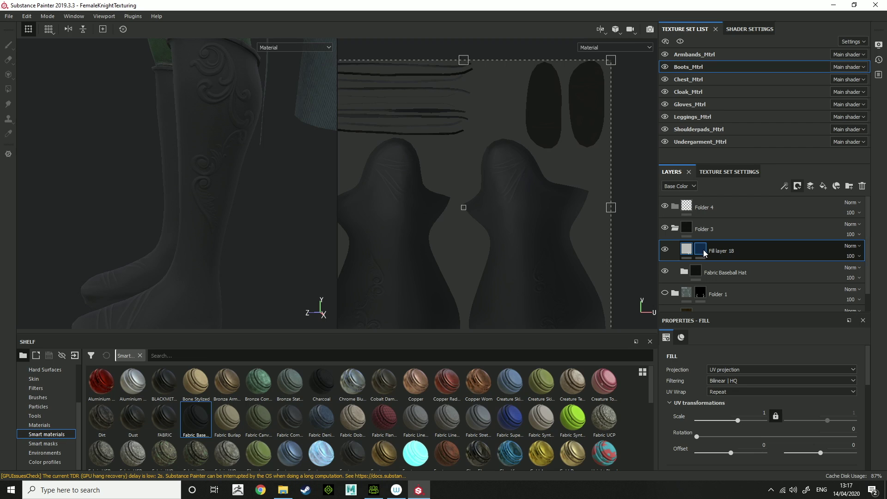
# Apply the Dust Occlusion smart mask to Fill layer 18's mask.
pyautogui.click(51, 451)
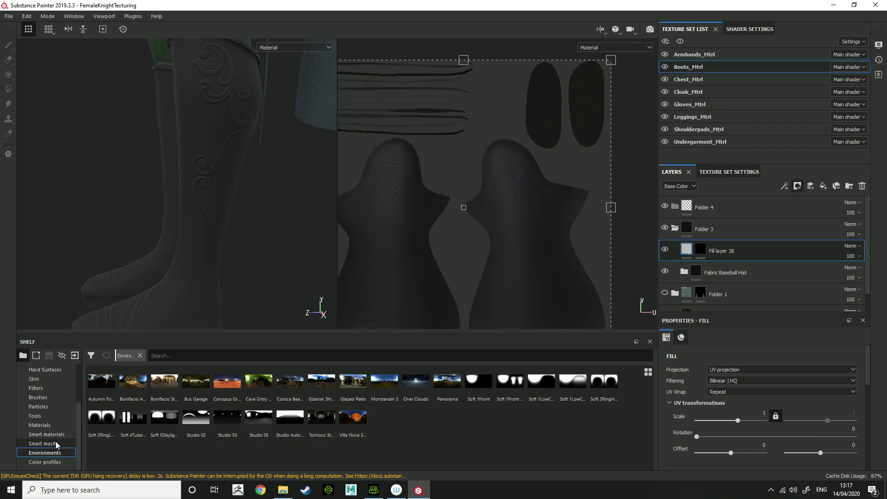
pyautogui.click(58, 444)
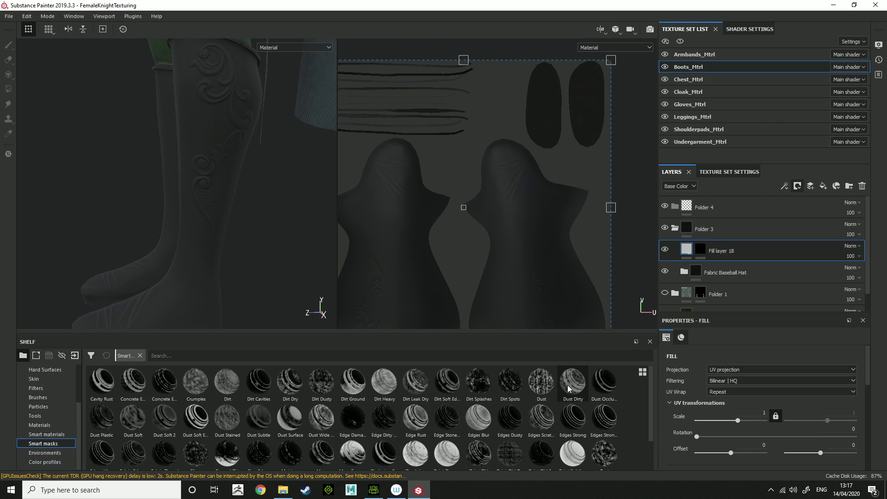
pyautogui.moveTo(598, 391)
pyautogui.mouseDown()
pyautogui.moveTo(688, 295)
pyautogui.moveTo(727, 235)
pyautogui.moveTo(755, 267)
pyautogui.moveTo(747, 269)
pyautogui.mouseUp()
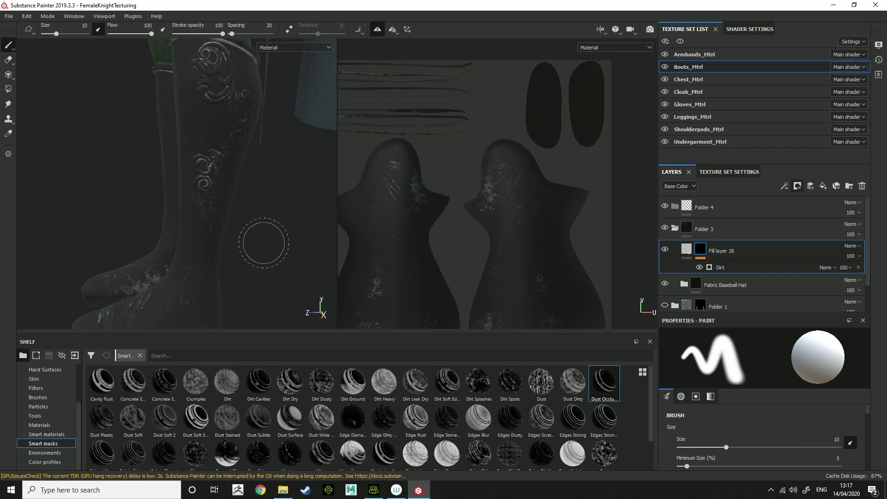
pyautogui.keyDown('alt'); pyautogui.moveTo(203, 247); pyautogui.dragTo(167, 228); pyautogui.keyUp('alt')
pyautogui.scroll(5, 275, 254)
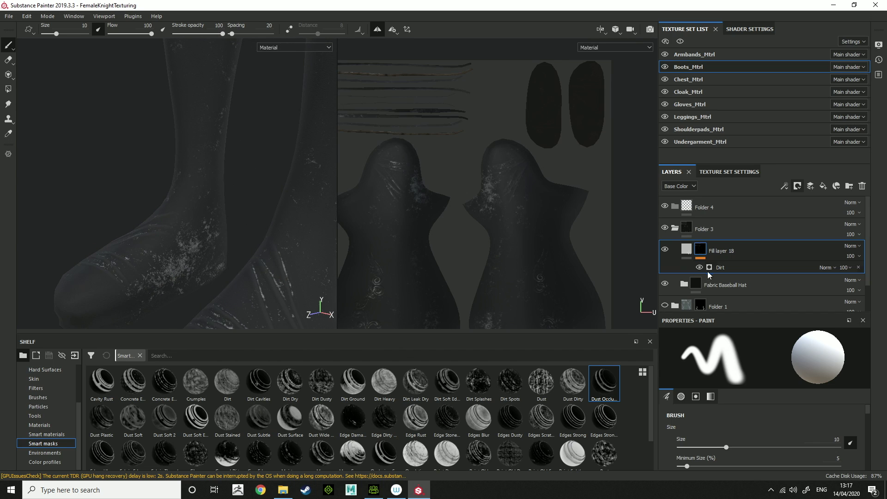
# Set the Dirt generator to Dirt Level 0.47 and Dirt Contrast 0.68, leaving it uninverted.
pyautogui.click(736, 268)
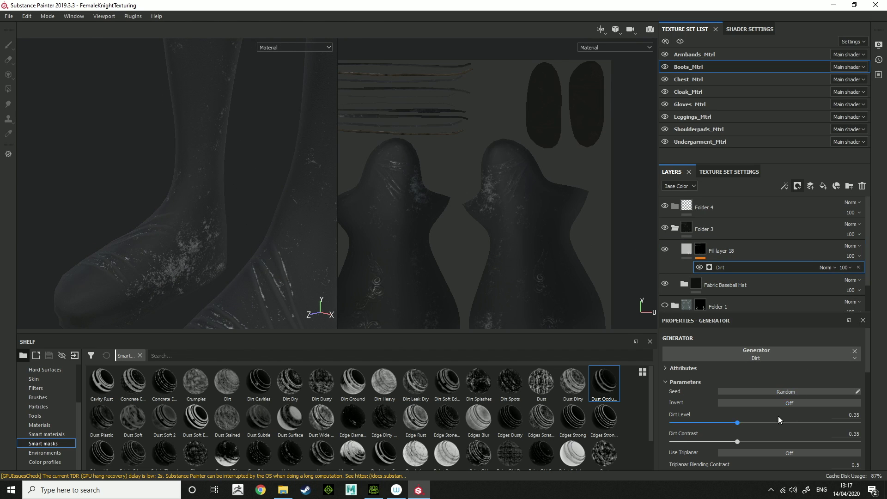
pyautogui.click(795, 402)
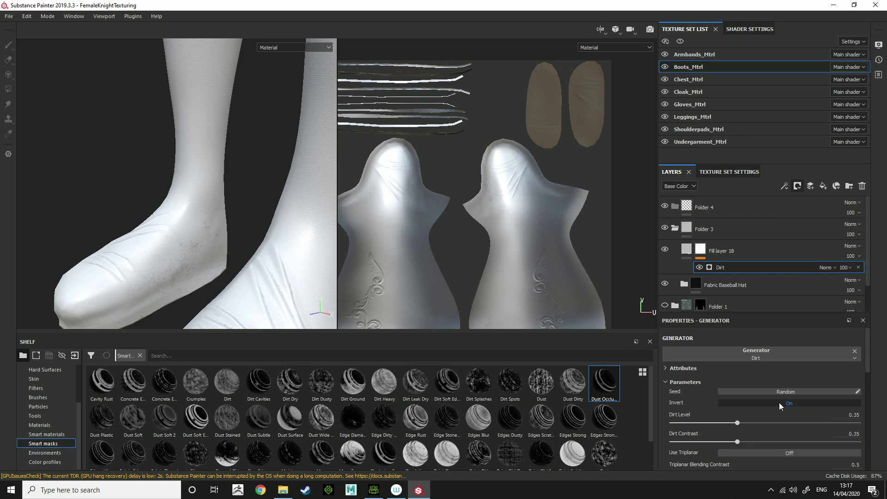
pyautogui.click(779, 404)
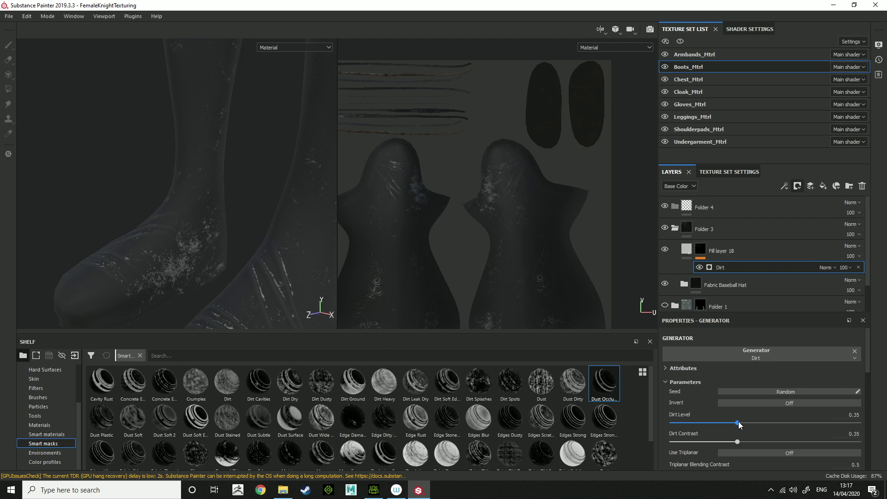
pyautogui.moveTo(738, 422); pyautogui.dragTo(799, 443)
pyautogui.moveTo(755, 422)
pyautogui.mouseDown()
pyautogui.moveTo(781, 423)
pyautogui.moveTo(760, 429)
pyautogui.mouseUp()
pyautogui.keyDown('alt'); pyautogui.moveTo(245, 173); pyautogui.dragTo(180, 219); pyautogui.keyUp('alt')
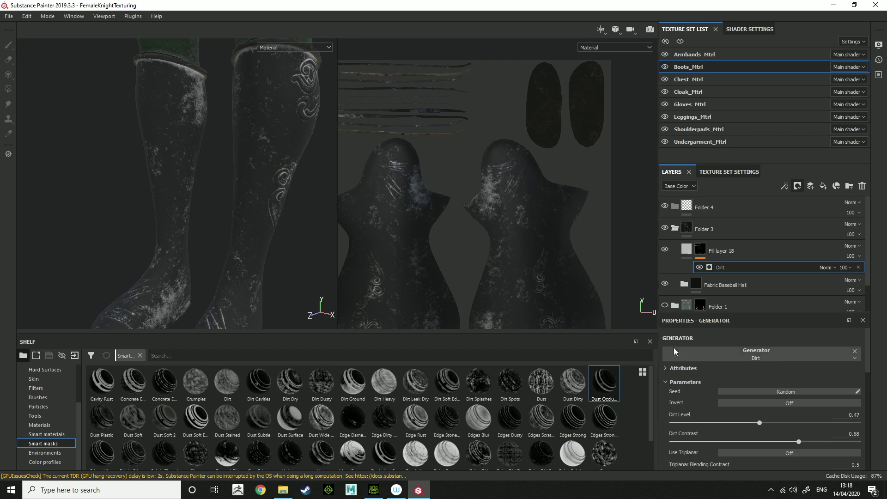
# Move Fill layer 18 down the stack and give it a warm dark grey base colour.
pyautogui.click(685, 251)
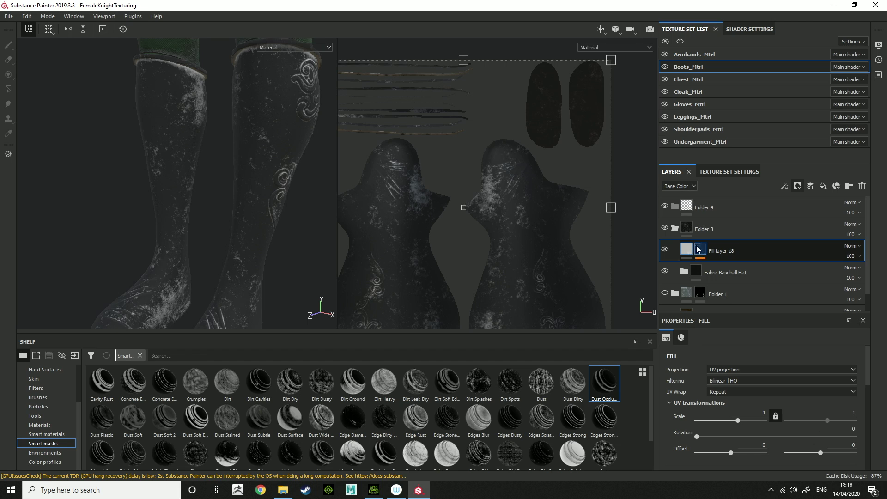
pyautogui.moveTo(688, 250); pyautogui.dragTo(837, 331)
pyautogui.scroll(-3, 863, 388)
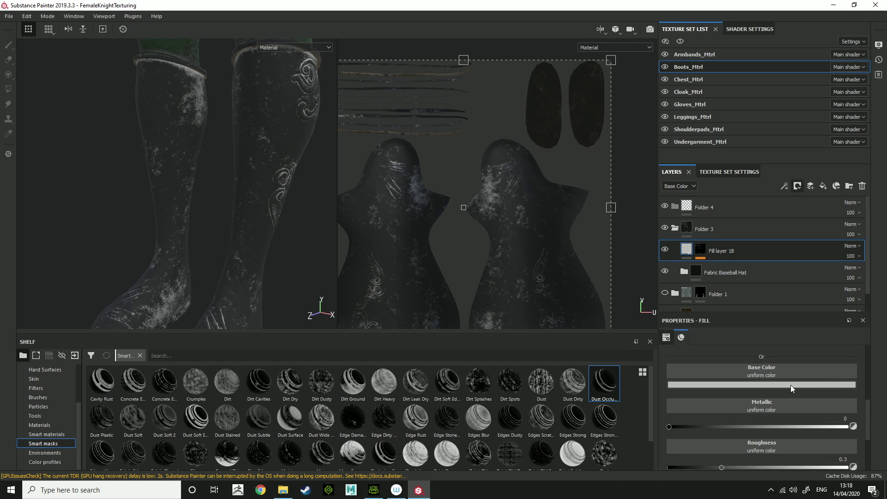
pyautogui.click(796, 383)
pyautogui.moveTo(796, 324); pyautogui.dragTo(750, 338)
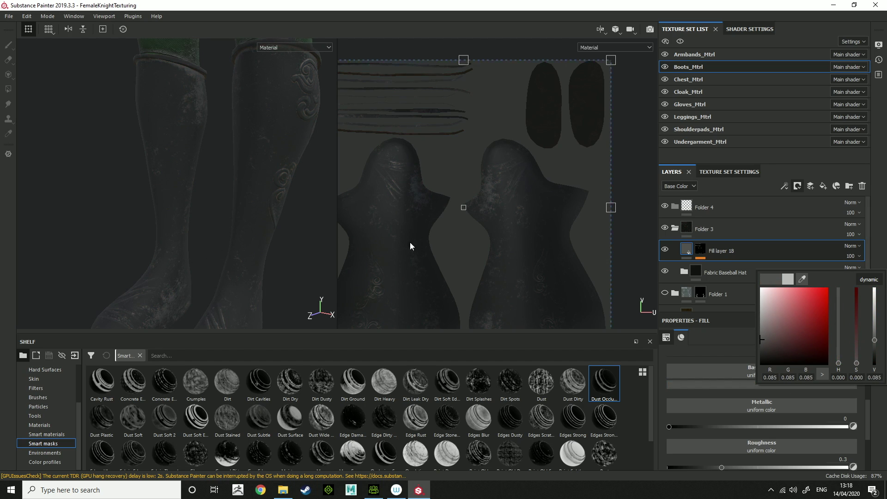
pyautogui.click(763, 339)
pyautogui.keyDown('alt'); pyautogui.moveTo(207, 280); pyautogui.dragTo(115, 266); pyautogui.keyUp('alt')
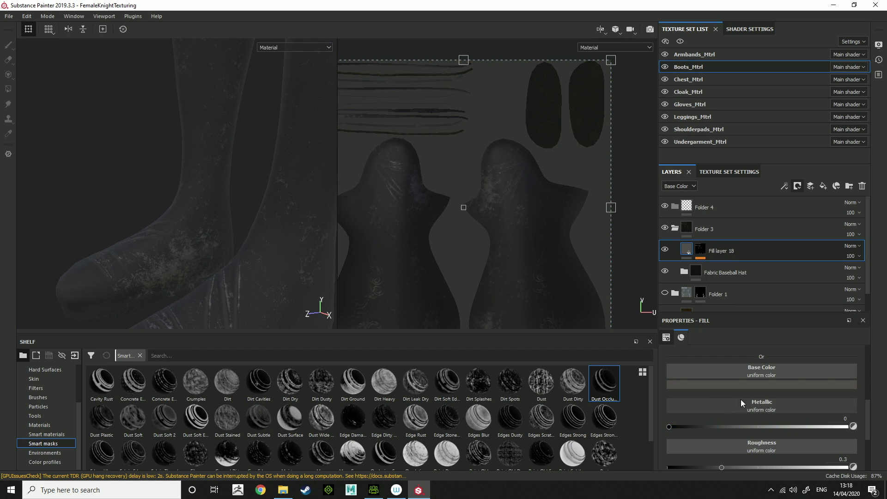
# Set Fill layer 18's roughness to about 0.32 and height to about 0.27.
pyautogui.scroll(-3, 866, 410)
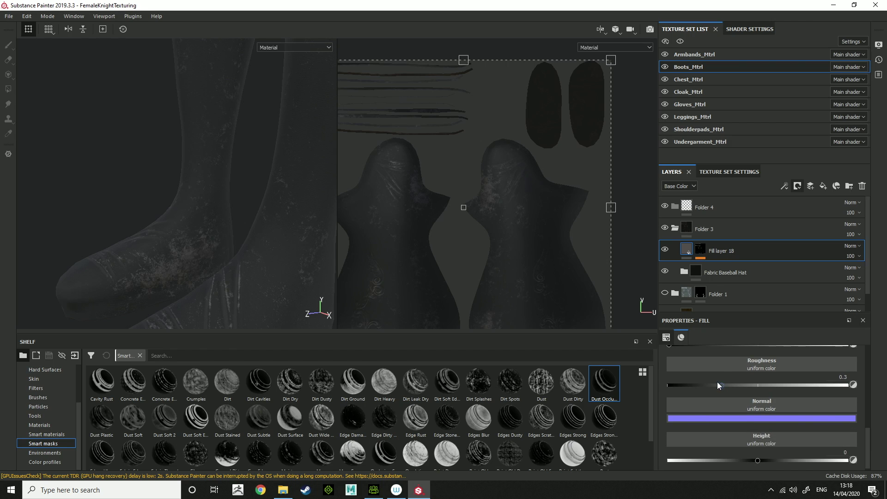
pyautogui.moveTo(721, 385); pyautogui.dragTo(777, 386)
pyautogui.moveTo(683, 377); pyautogui.dragTo(728, 378)
pyautogui.moveTo(864, 434); pyautogui.dragTo(866, 439)
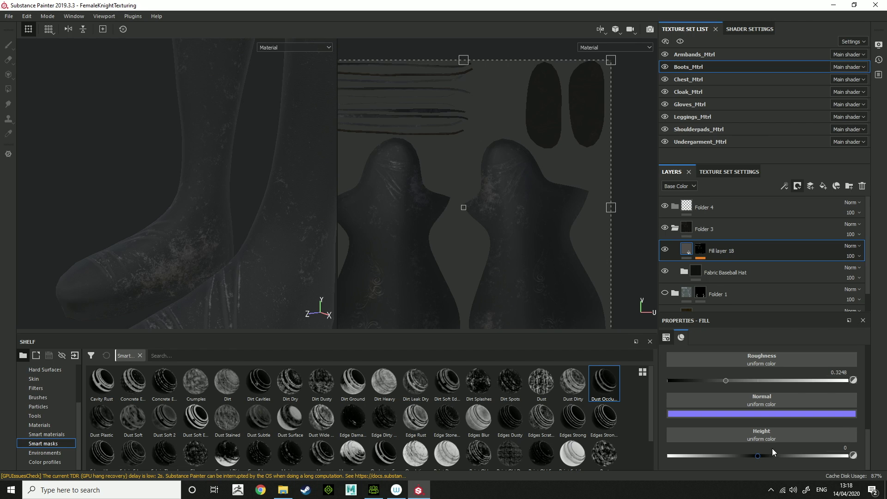
pyautogui.moveTo(757, 456); pyautogui.dragTo(782, 457)
pyautogui.keyDown('alt'); pyautogui.moveTo(160, 227); pyautogui.dragTo(236, 209); pyautogui.keyUp('alt')
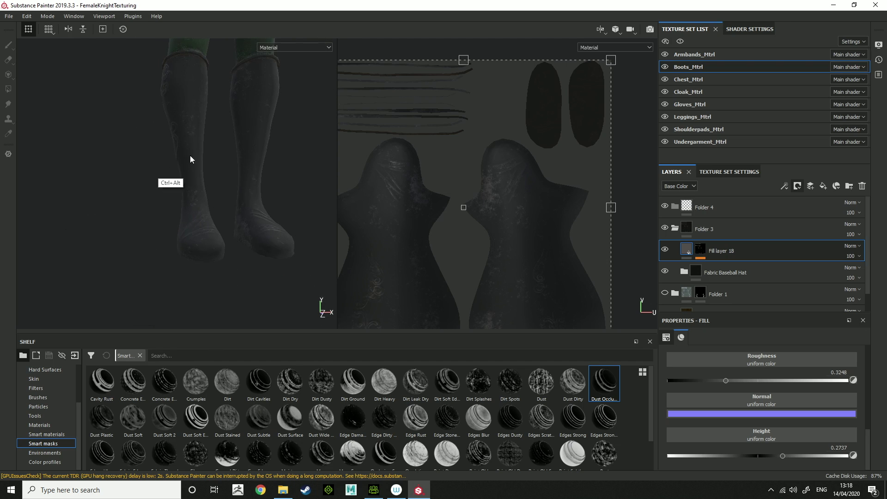
pyautogui.keyDown('ctrl'); pyautogui.keyDown('alt'); pyautogui.moveTo(201, 157); pyautogui.dragTo(305, 163); pyautogui.keyUp('alt'); pyautogui.keyUp('ctrl')
pyautogui.keyDown('alt'); pyautogui.moveTo(229, 200); pyautogui.dragTo(240, 220); pyautogui.keyUp('alt')
# Collapse Folder 3 and select Folder 4.
pyautogui.click(675, 228)
pyautogui.click(699, 232)
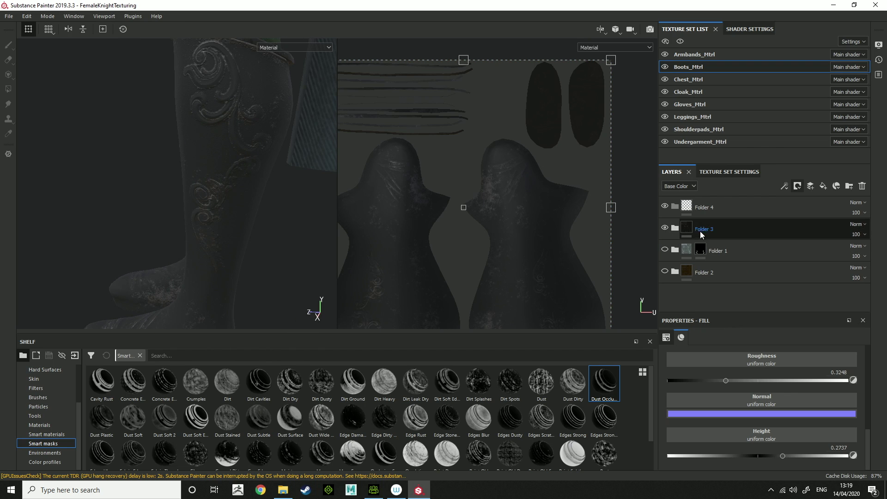
pyautogui.keyDown('alt'); pyautogui.moveTo(137, 215); pyautogui.dragTo(213, 222); pyautogui.keyUp('alt')
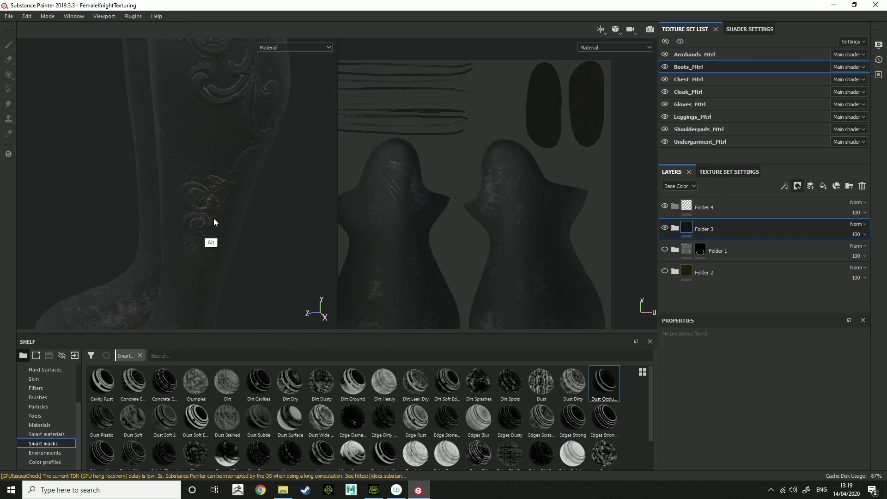
pyautogui.click(737, 207)
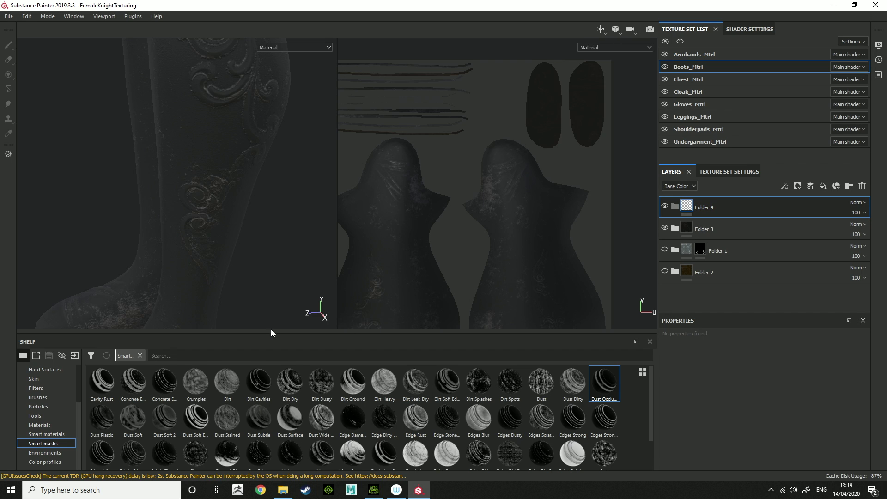
# Drag the Steel Medieval Stylized smart material from the Shelf into Folder 4.
pyautogui.click(46, 434)
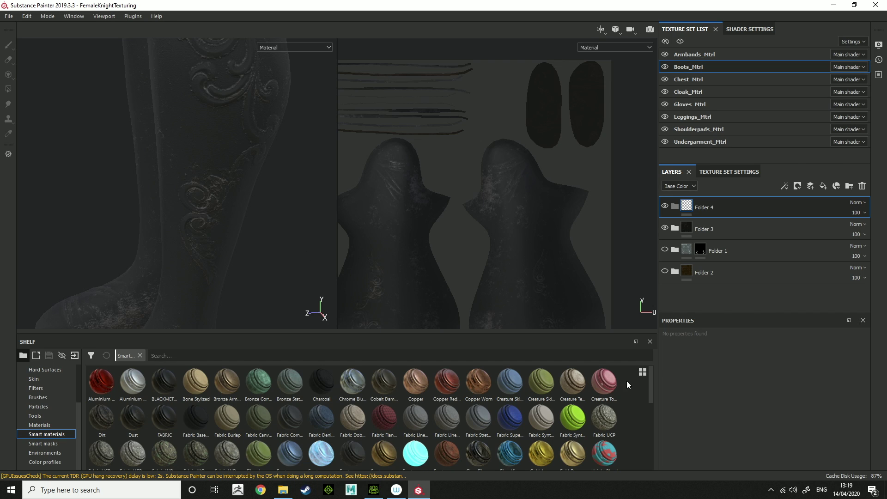
pyautogui.moveTo(650, 380); pyautogui.dragTo(646, 402)
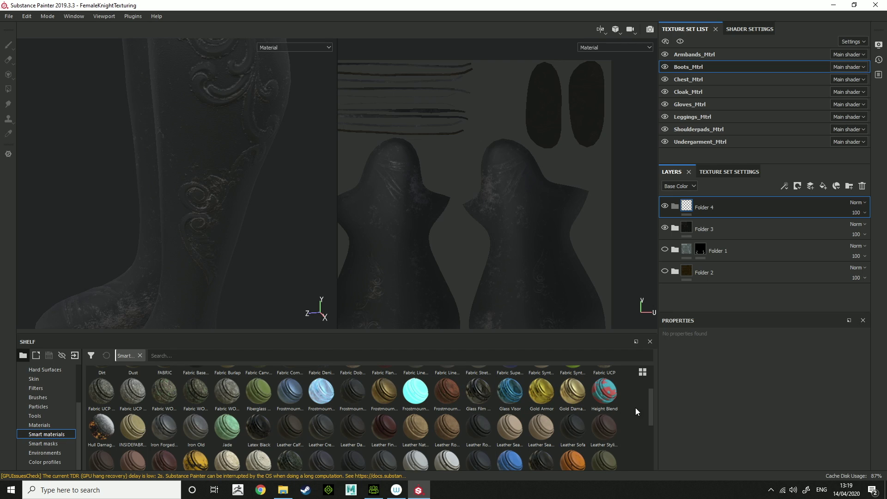
pyautogui.moveTo(648, 407); pyautogui.dragTo(636, 441)
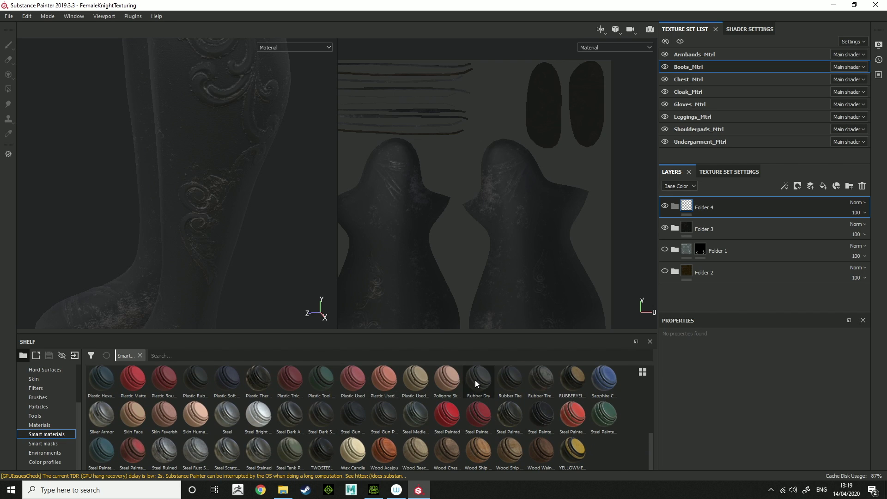
pyautogui.moveTo(652, 438)
pyautogui.mouseDown()
pyautogui.moveTo(658, 419)
pyautogui.moveTo(650, 437)
pyautogui.mouseUp()
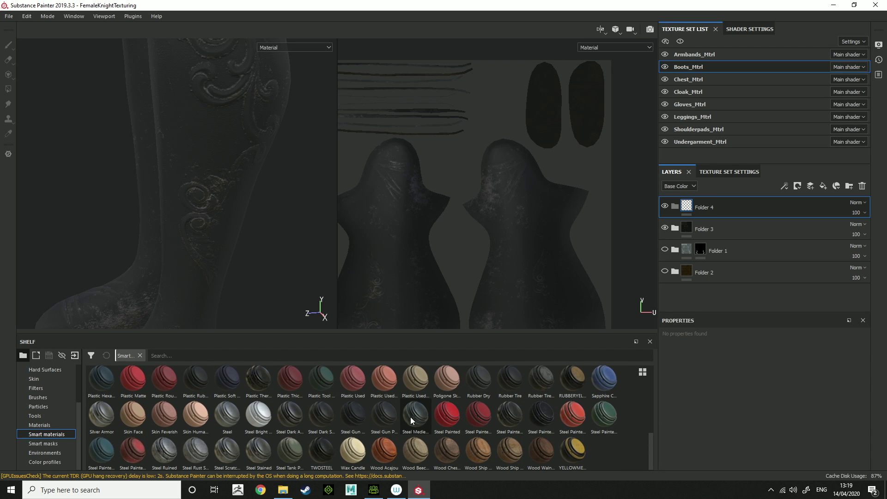
pyautogui.moveTo(413, 419); pyautogui.dragTo(705, 207)
pyautogui.keyDown('alt'); pyautogui.moveTo(201, 220); pyautogui.dragTo(179, 215); pyautogui.keyUp('alt')
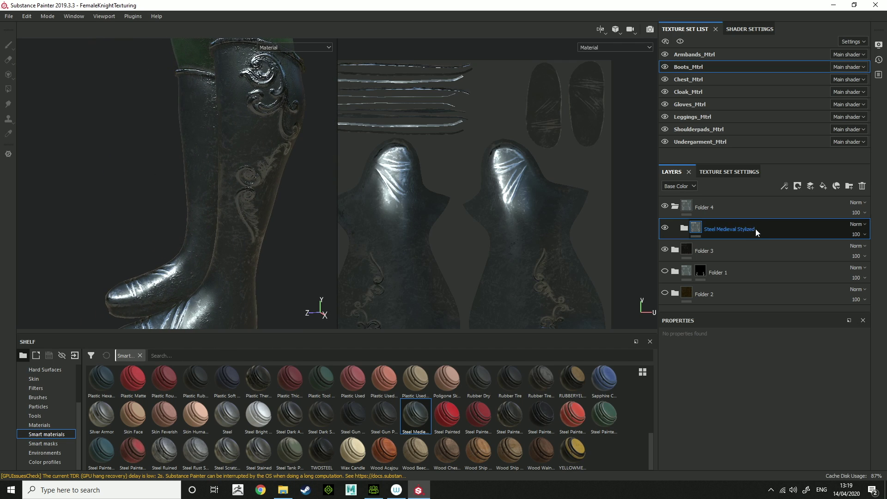
# Give the Steel Medieval Stylized layer a black mask and select that mask for painting.
pyautogui.click(797, 185)
pyautogui.click(815, 207)
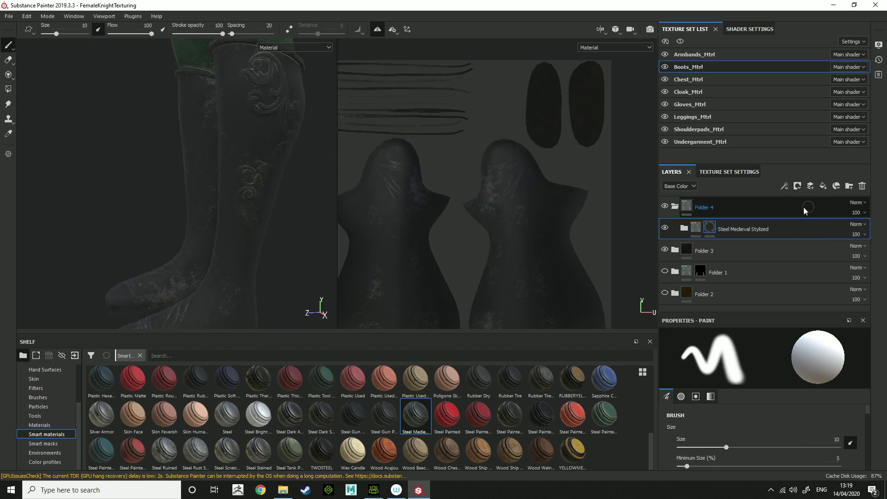
pyautogui.scroll(5, 197, 195)
pyautogui.keyDown('alt'); pyautogui.moveTo(260, 135); pyautogui.dragTo(131, 186, button='right'); pyautogui.keyUp('alt')
pyautogui.moveTo(130, 186)
pyautogui.keyDown('alt'); pyautogui.mouseDown()
pyautogui.moveTo(167, 199)
pyautogui.moveTo(159, 191)
pyautogui.mouseUp(); pyautogui.keyUp('alt')
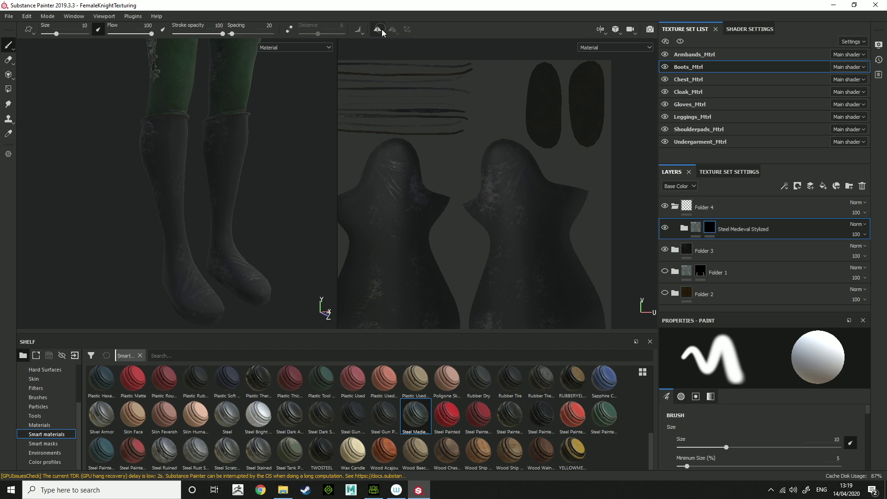
pyautogui.click(710, 237)
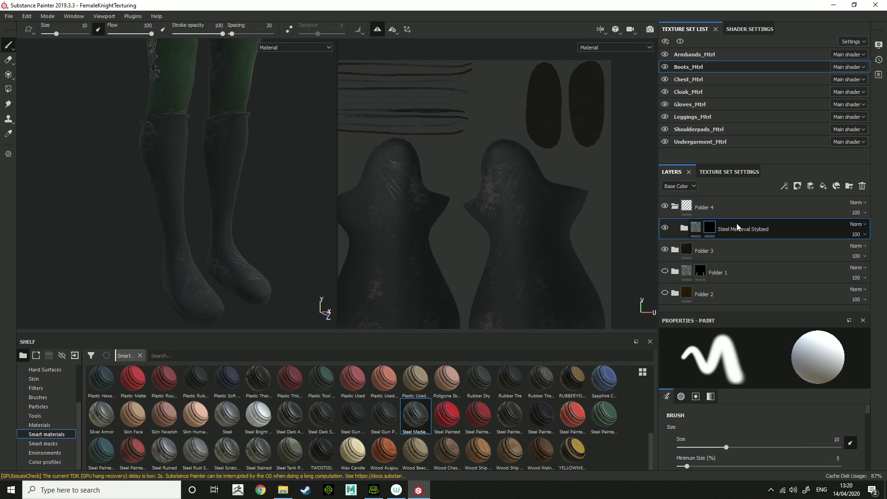
# Shrink the brush to size 1.11 and hide Folder 3.
pyautogui.keyDown('alt'); pyautogui.moveTo(224, 198); pyautogui.dragTo(352, 160, button='right'); pyautogui.keyUp('alt')
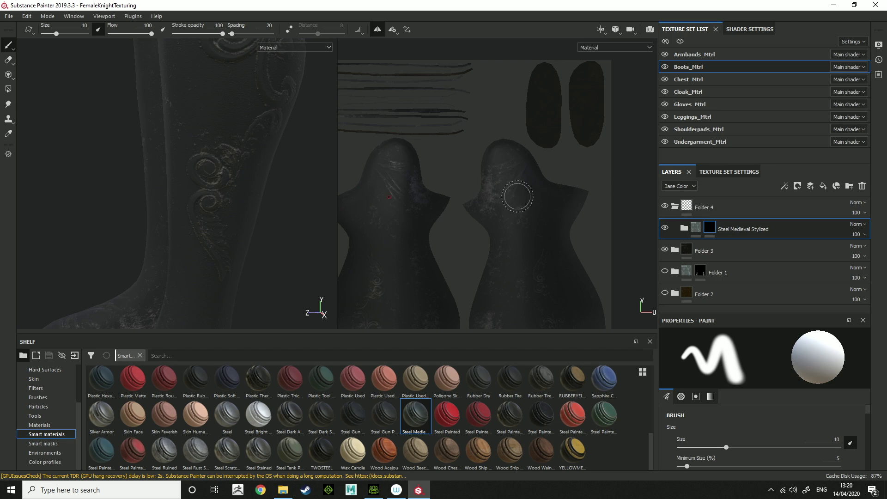
pyautogui.moveTo(56, 34); pyautogui.dragTo(46, 34)
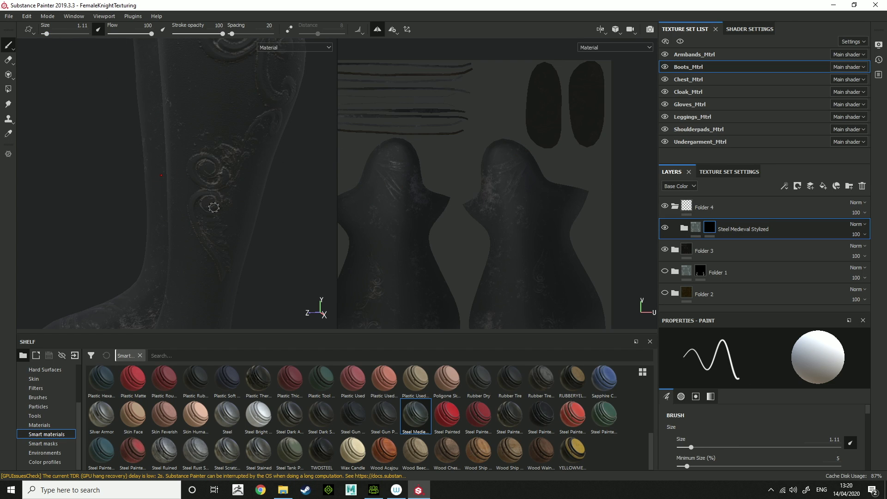
pyautogui.click(665, 250)
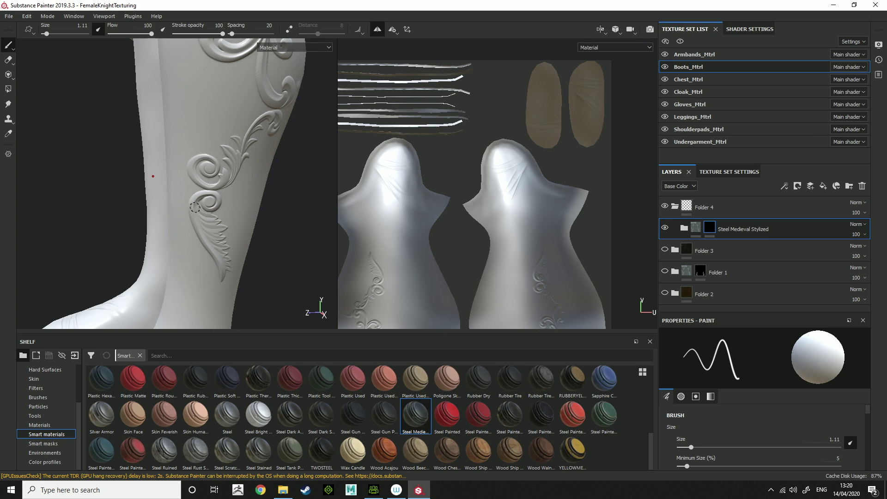
# Paint steel onto the boot's spiral ornament with brush size 1.6.
pyautogui.keyDown('alt'); pyautogui.moveTo(188, 204); pyautogui.dragTo(274, 160); pyautogui.keyUp('alt')
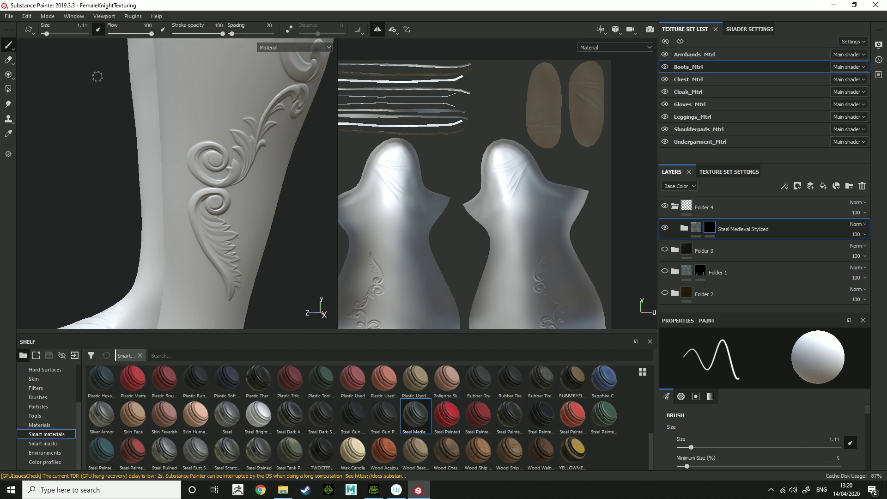
pyautogui.moveTo(9, 50)
pyautogui.moveTo(46, 34); pyautogui.dragTo(47, 33)
pyautogui.scroll(2, 210, 175)
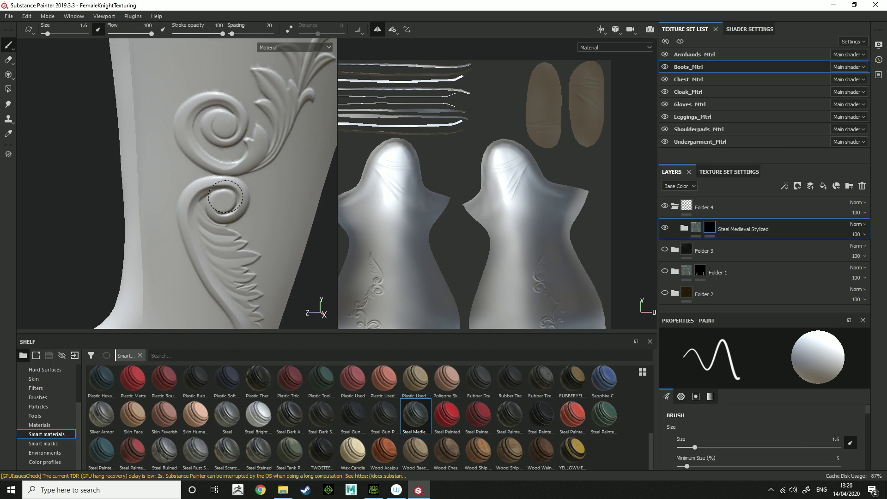
pyautogui.moveTo(225, 196)
pyautogui.mouseDown()
pyautogui.moveTo(227, 205)
pyautogui.moveTo(238, 199)
pyautogui.moveTo(236, 186)
pyautogui.moveTo(206, 182)
pyautogui.moveTo(187, 203)
pyautogui.moveTo(199, 250)
pyautogui.mouseUp()
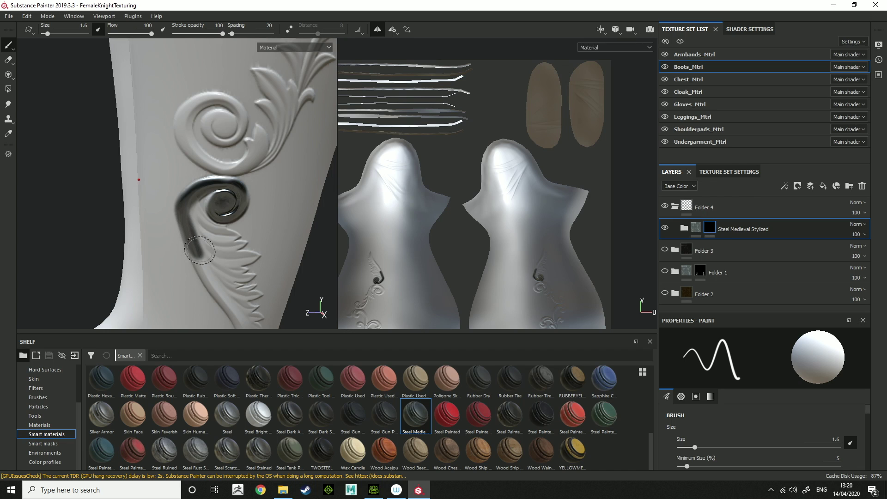
# Clean the ornament edges with a 0.71 eraser, then paint steel along the stem to the curl.
pyautogui.click(16, 62)
pyautogui.moveTo(47, 33); pyautogui.dragTo(45, 34)
pyautogui.keyDown('alt'); pyautogui.moveTo(240, 231); pyautogui.dragTo(248, 225, button='right'); pyautogui.keyUp('alt')
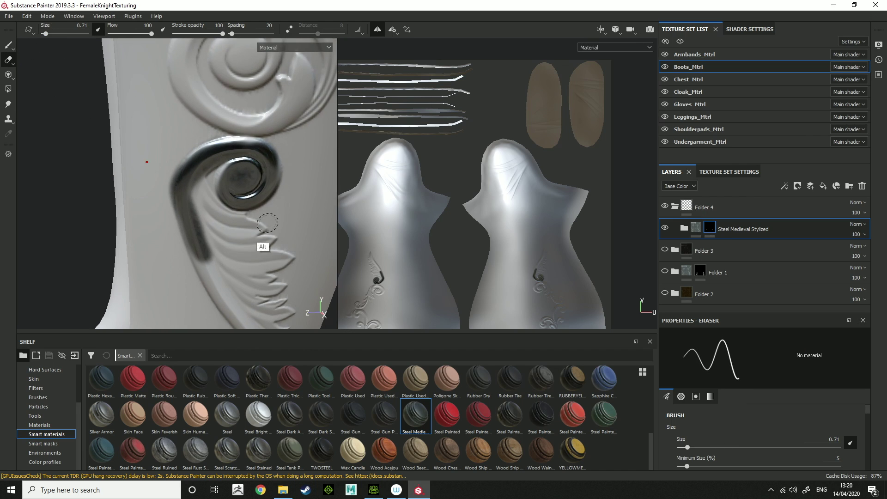
pyautogui.moveTo(248, 225)
pyautogui.keyDown('alt'); pyautogui.mouseDown()
pyautogui.moveTo(172, 217)
pyautogui.moveTo(193, 155)
pyautogui.mouseUp(); pyautogui.keyUp('alt')
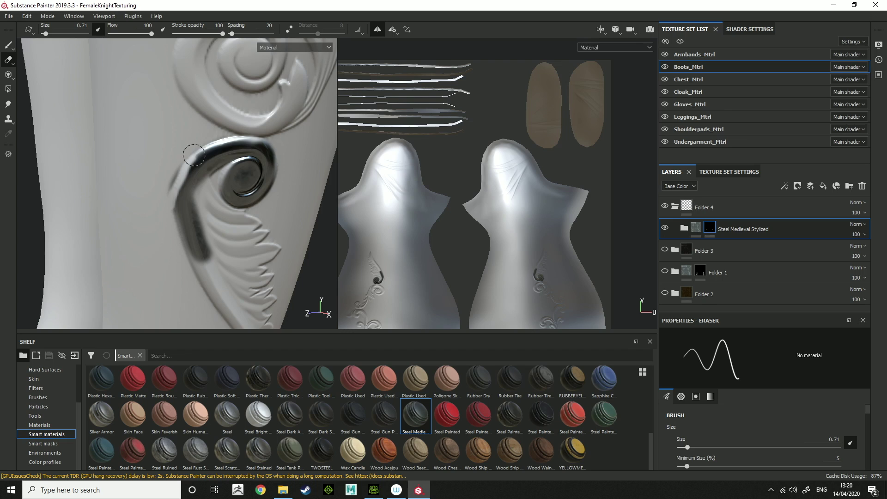
pyautogui.click(7, 44)
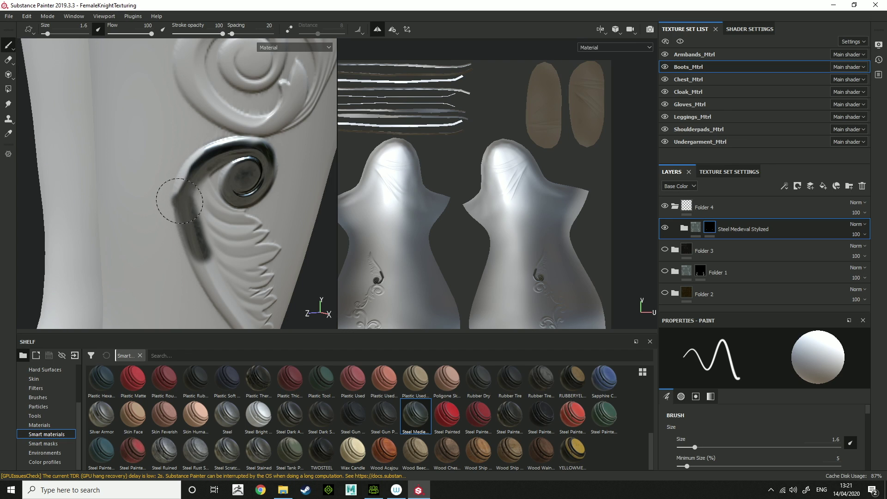
pyautogui.moveTo(179, 200)
pyautogui.mouseDown()
pyautogui.moveTo(198, 160)
pyautogui.moveTo(226, 151)
pyautogui.moveTo(219, 243)
pyautogui.moveTo(234, 232)
pyautogui.moveTo(234, 263)
pyautogui.moveTo(255, 270)
pyautogui.moveTo(249, 221)
pyautogui.moveTo(224, 193)
pyautogui.moveTo(190, 198)
pyautogui.moveTo(229, 241)
pyautogui.moveTo(251, 237)
pyautogui.moveTo(155, 206)
pyautogui.moveTo(170, 201)
pyautogui.moveTo(232, 222)
pyautogui.moveTo(75, 202)
pyautogui.mouseUp()
pyautogui.scroll(-5, 272, 249)
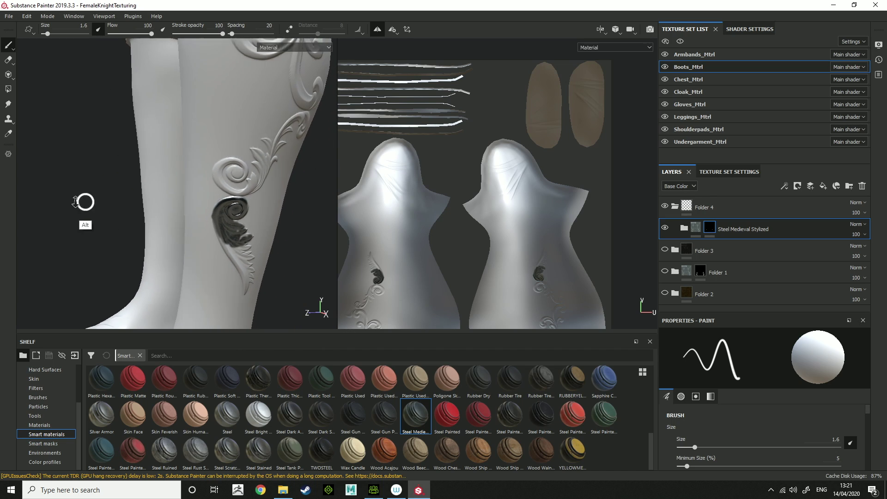
pyautogui.keyDown('alt'); pyautogui.moveTo(75, 202); pyautogui.dragTo(133, 207, button='right'); pyautogui.keyUp('alt')
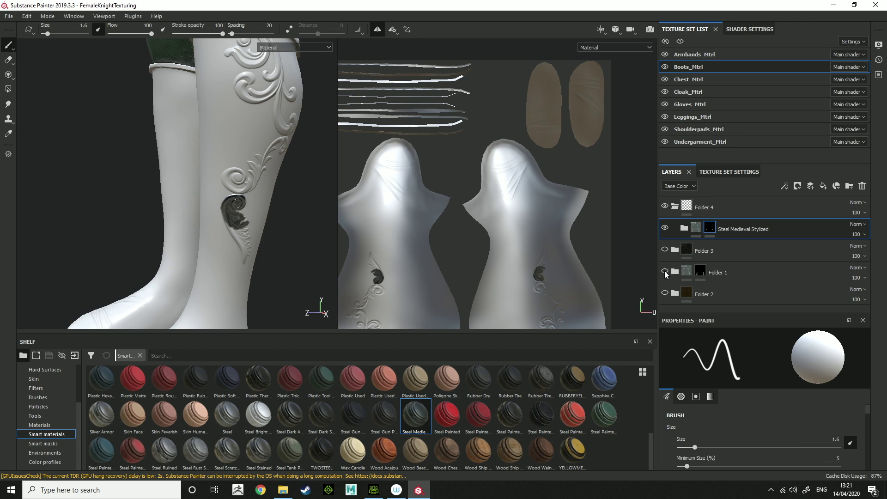
# Unhide Folders 1 and 3, delete Folder 4, and move Folder 1 to the top.
pyautogui.click(664, 272)
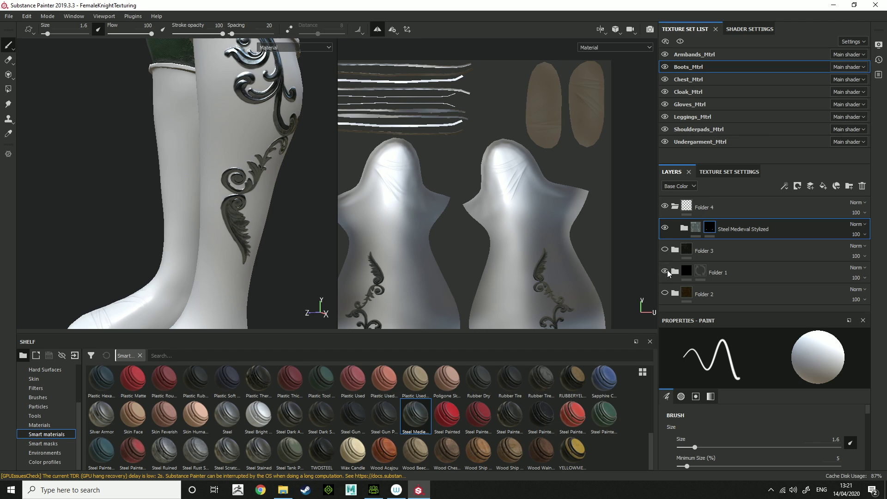
pyautogui.click(728, 210)
pyautogui.press('Delete')
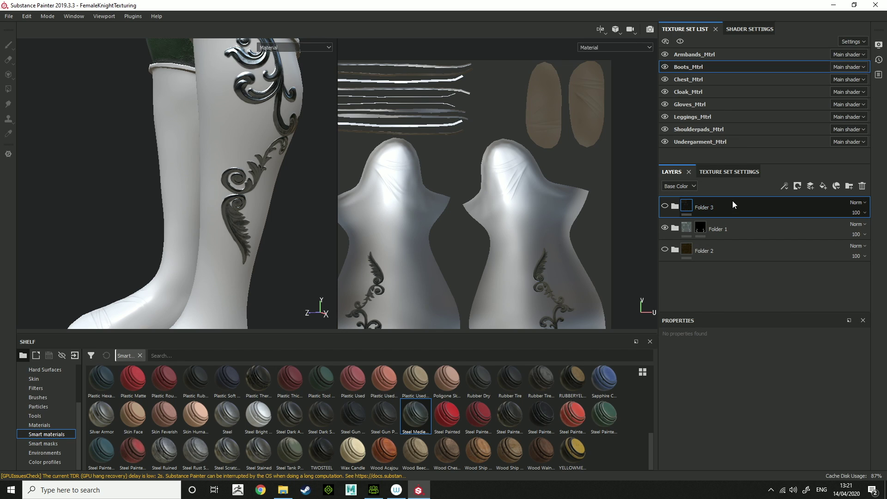
pyautogui.click(665, 207)
pyautogui.moveTo(736, 232)
pyautogui.mouseDown()
pyautogui.moveTo(744, 197)
pyautogui.moveTo(734, 201)
pyautogui.mouseUp()
pyautogui.keyDown('alt'); pyautogui.moveTo(167, 199); pyautogui.dragTo(213, 176); pyautogui.keyUp('alt')
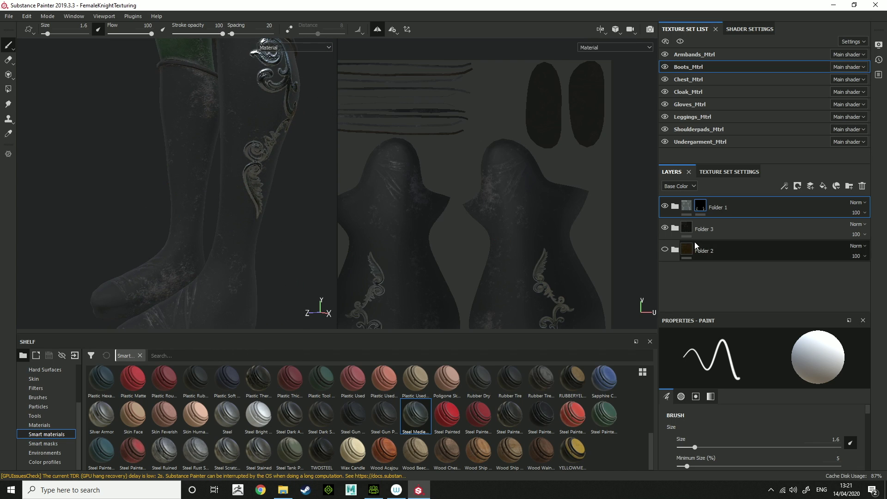
# Expand Folder 3 and Fabric Baseball Hat, and select the Fabric Base fill layer.
pyautogui.click(675, 228)
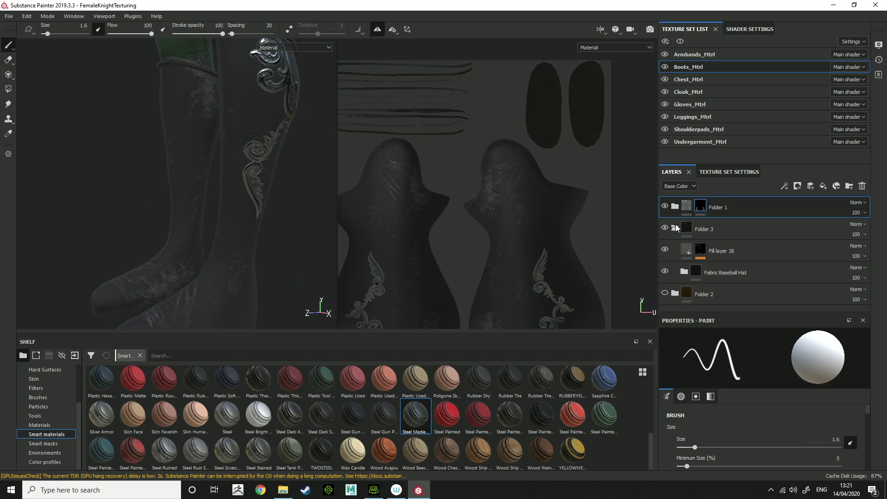
pyautogui.click(724, 264)
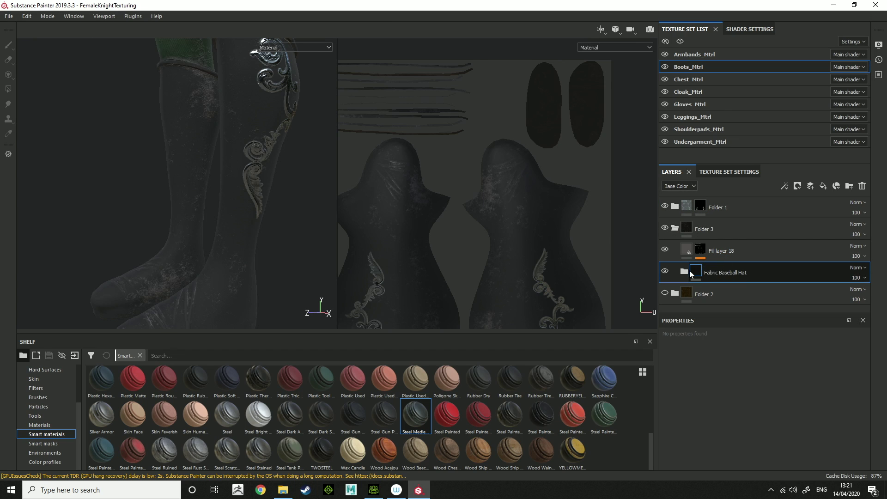
pyautogui.click(684, 272)
pyautogui.scroll(-2, 789, 272)
pyautogui.click(699, 274)
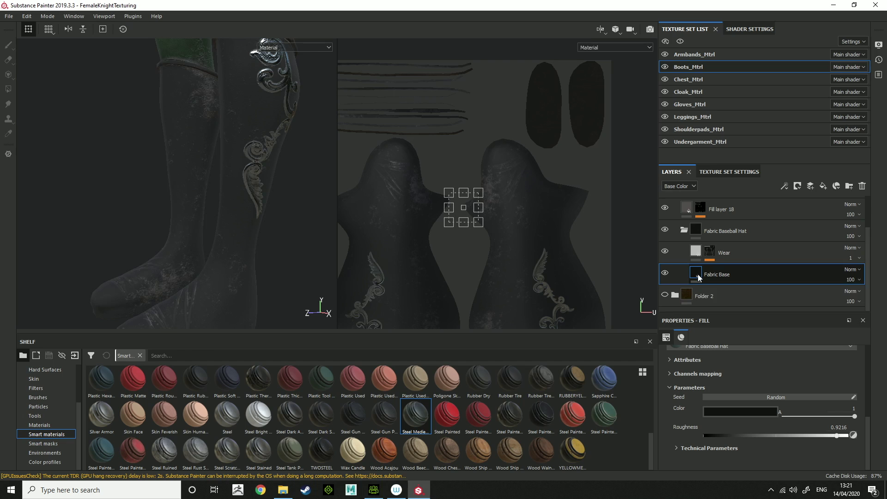
# Change the Fabric Base colour to a dark orange-brown.
pyautogui.click(721, 406)
pyautogui.click(738, 375)
pyautogui.moveTo(738, 375); pyautogui.dragTo(725, 375)
pyautogui.moveTo(802, 388)
pyautogui.mouseDown()
pyautogui.moveTo(802, 378)
pyautogui.moveTo(802, 386)
pyautogui.moveTo(790, 379)
pyautogui.mouseUp()
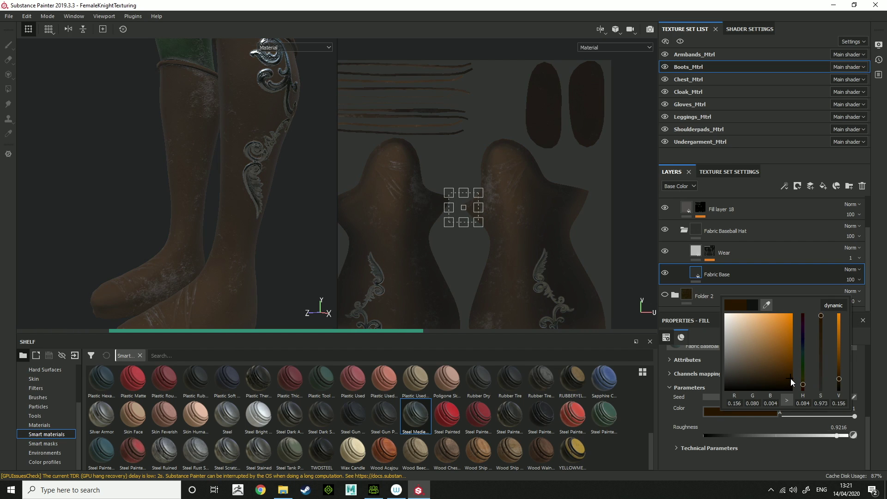
pyautogui.keyDown('alt'); pyautogui.moveTo(284, 245); pyautogui.dragTo(144, 243); pyautogui.keyUp('alt')
pyautogui.scroll(4, 144, 244)
pyautogui.moveTo(271, 248)
pyautogui.keyDown('alt'); pyautogui.mouseDown()
pyautogui.moveTo(206, 244)
pyautogui.moveTo(263, 253)
pyautogui.mouseUp(); pyautogui.keyUp('alt')
pyautogui.click(743, 251)
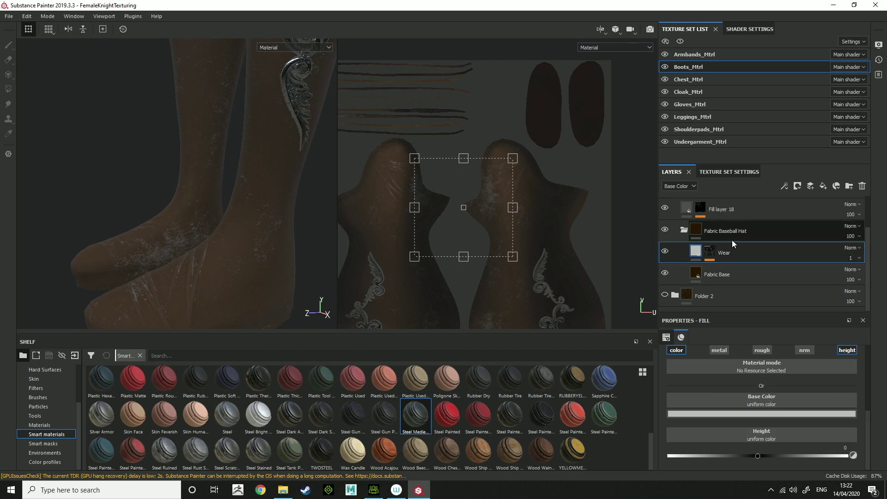
# Add Fill layer 19 above Wear with a black mask holding a Fill effect.
pyautogui.click(822, 186)
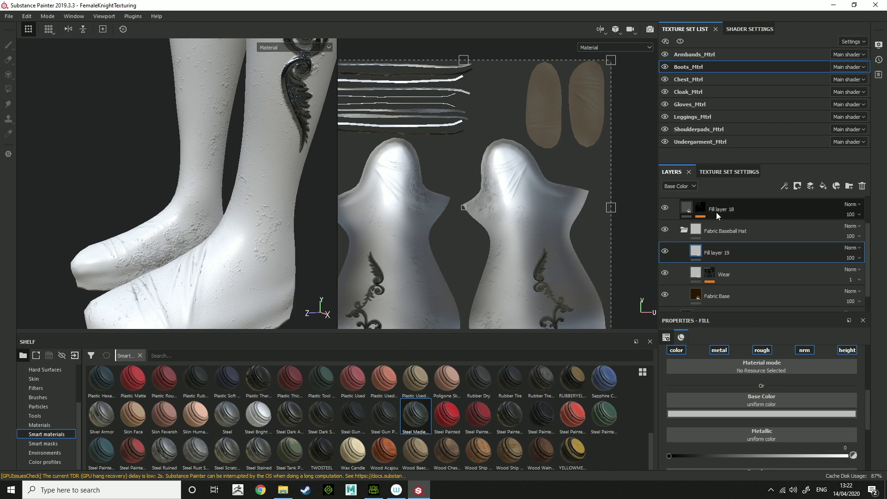
pyautogui.click(798, 186)
pyautogui.click(816, 208)
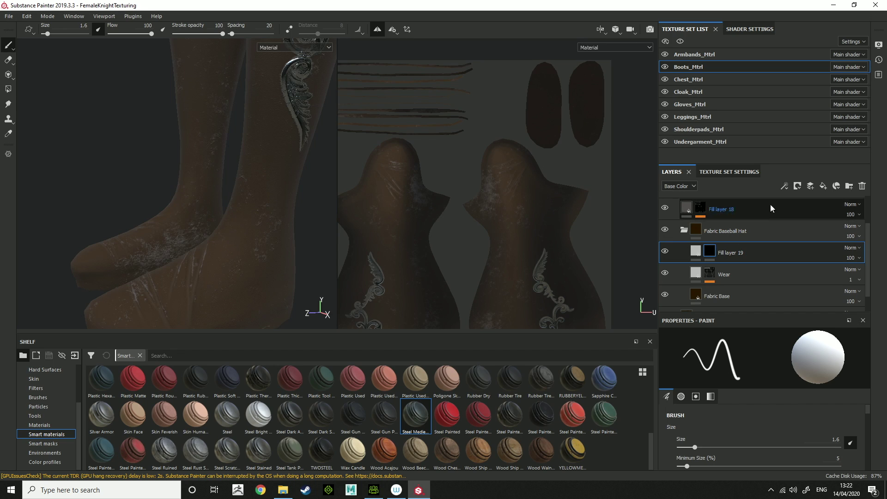
pyautogui.click(786, 186)
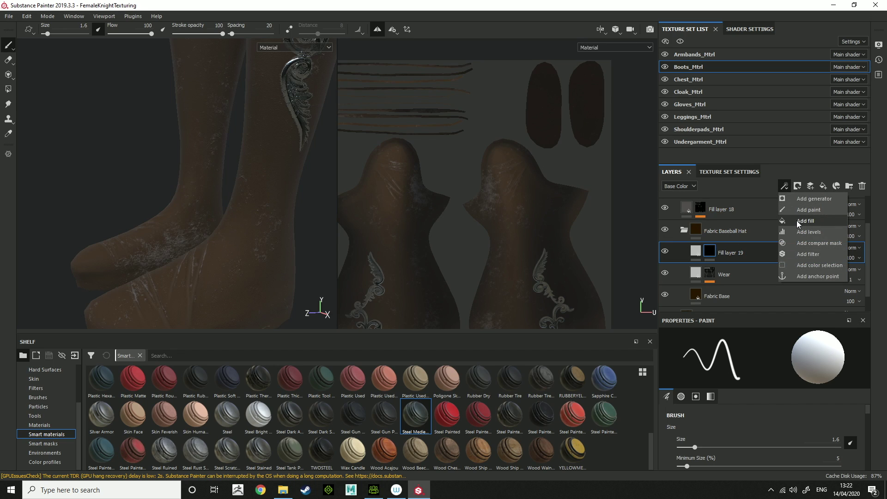
pyautogui.click(811, 221)
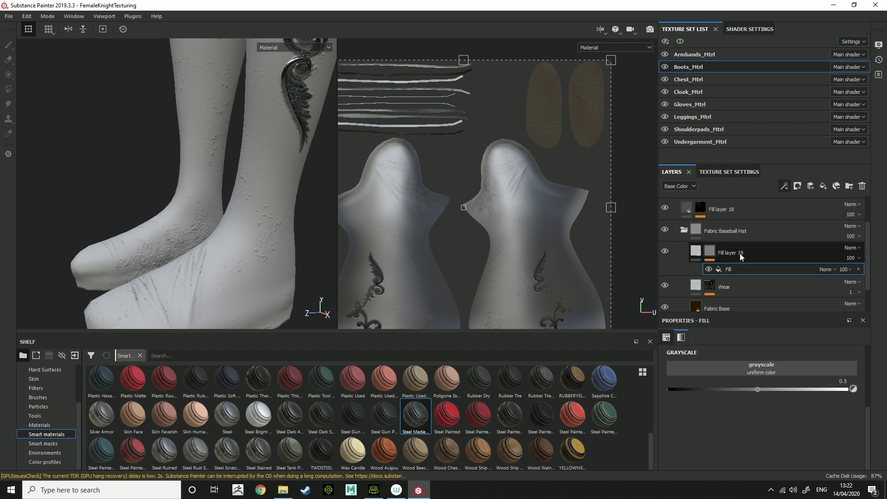
# Set the mask fill's grayscale to the Weave 2 pattern at UV scale 34.16.
pyautogui.click(742, 367)
pyautogui.moveTo(868, 263); pyautogui.dragTo(872, 277)
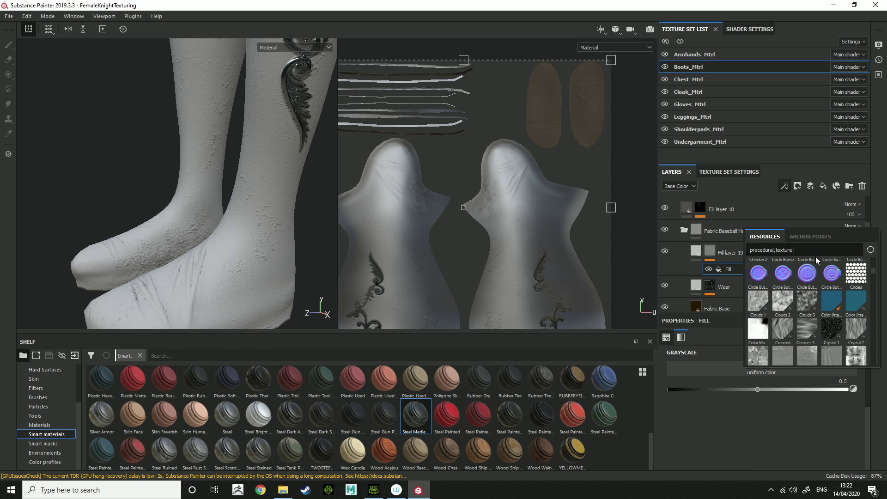
pyautogui.write('fabr')
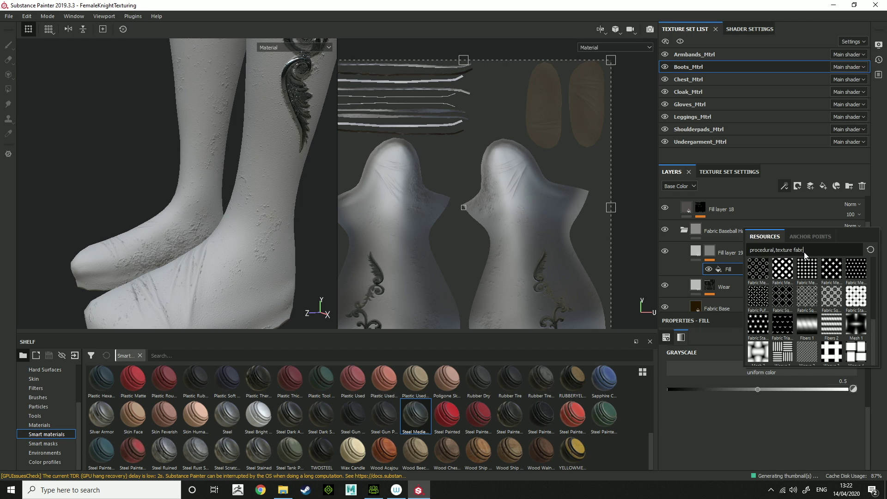
pyautogui.write('ic')
pyautogui.click(806, 352)
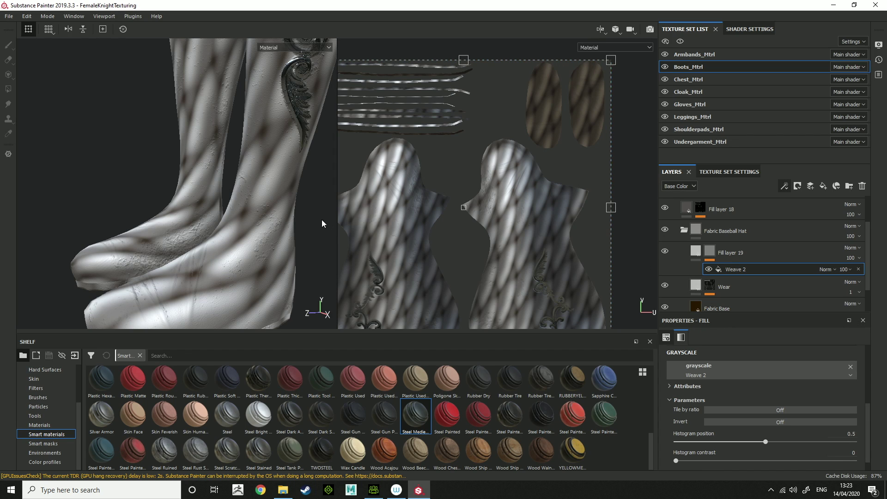
pyautogui.scroll(3, 868, 413)
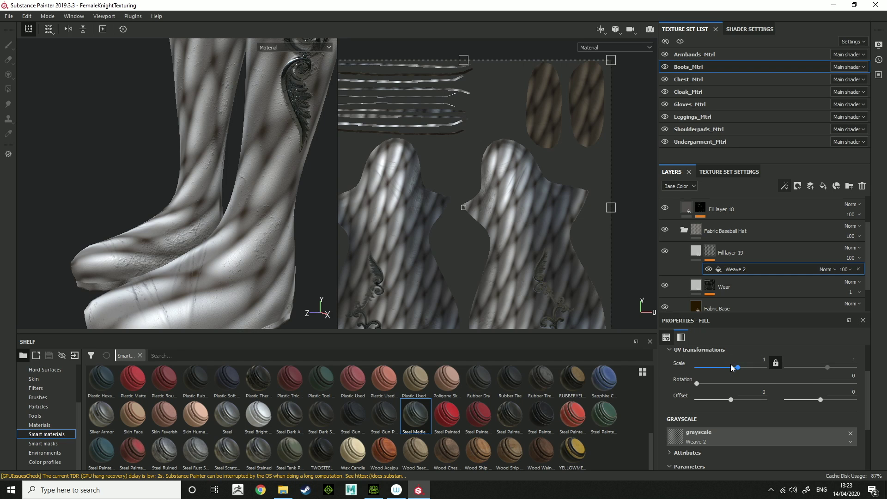
pyautogui.moveTo(732, 366); pyautogui.dragTo(752, 364)
pyautogui.scroll(2, 240, 182)
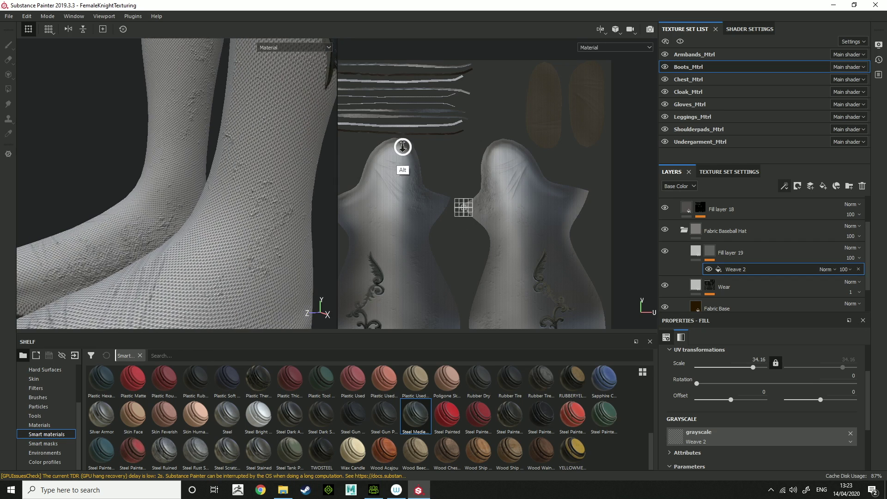
pyautogui.scroll(2, 300, 190)
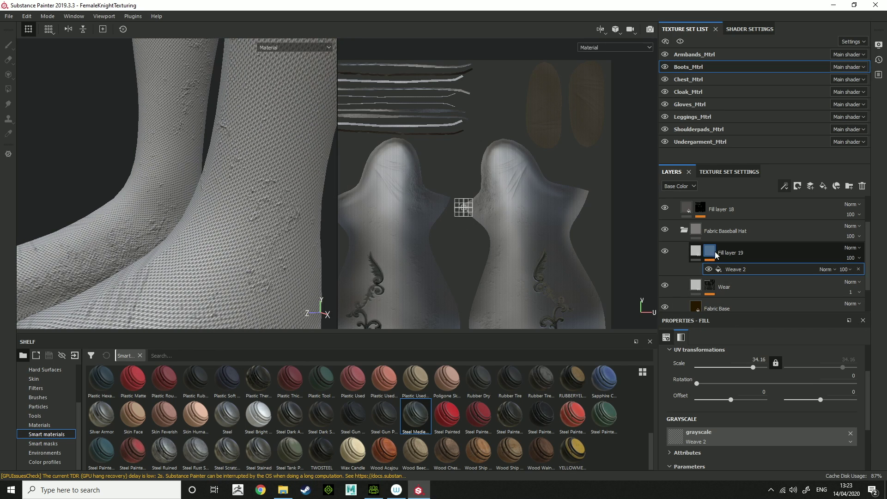
pyautogui.click(726, 252)
# Move Fill layer 19 just above Fabric Base and select it for editing.
pyautogui.press('1')
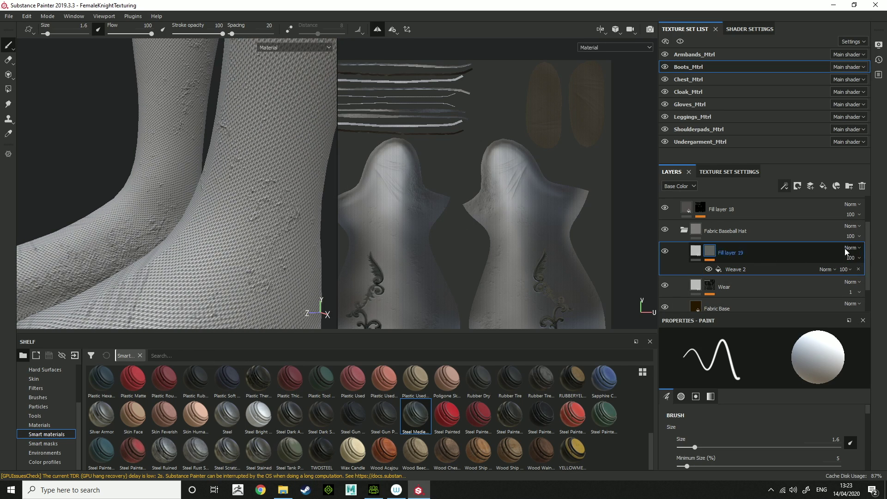
pyautogui.scroll(-1, 757, 240)
pyautogui.moveTo(753, 234)
pyautogui.mouseDown()
pyautogui.moveTo(741, 242)
pyautogui.moveTo(732, 286)
pyautogui.moveTo(737, 242)
pyautogui.mouseUp()
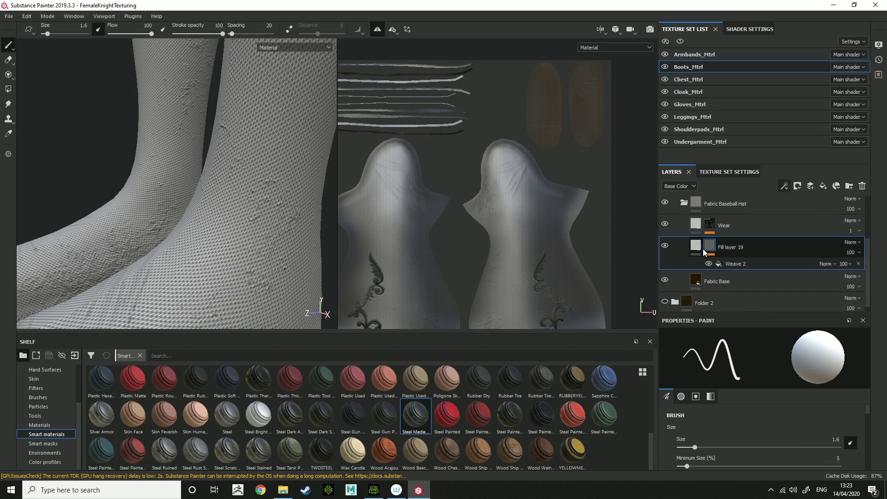
pyautogui.click(701, 249)
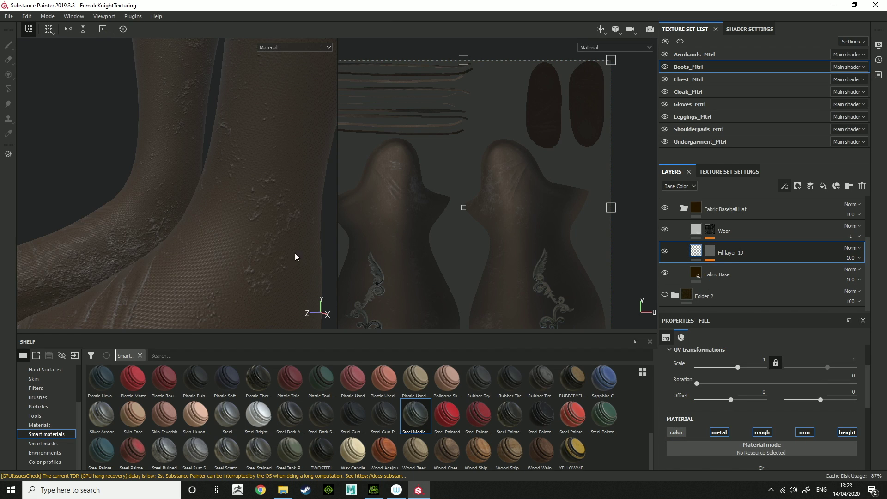
# Inspect both boots to check the subtle brown weave at roughness 0.3, height 0.1049.
pyautogui.keyDown('alt'); pyautogui.moveTo(278, 247); pyautogui.dragTo(208, 248); pyautogui.keyUp('alt')
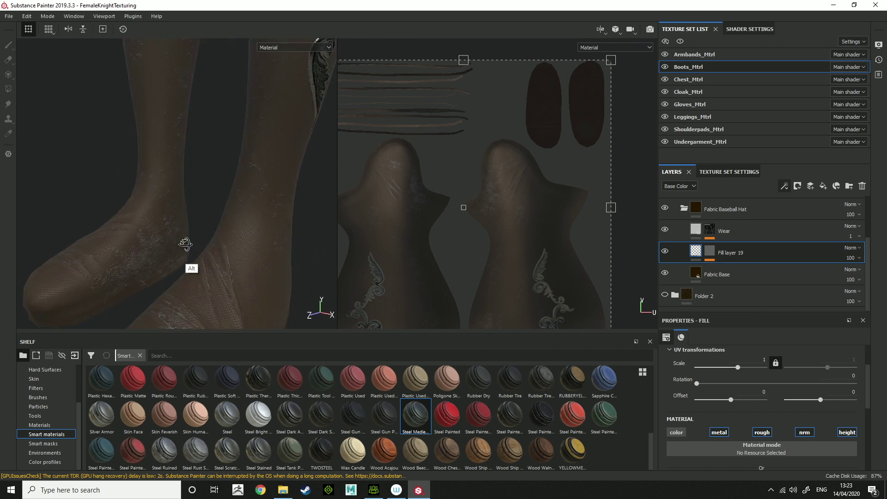
pyautogui.keyDown('alt'); pyautogui.moveTo(179, 243); pyautogui.dragTo(262, 217, button='right'); pyautogui.keyUp('alt')
pyautogui.keyDown('alt'); pyautogui.moveTo(262, 217); pyautogui.dragTo(219, 227); pyautogui.keyUp('alt')
pyautogui.moveTo(217, 219)
pyautogui.keyDown('ctrl'); pyautogui.keyDown('alt'); pyautogui.mouseDown(button='right')
pyautogui.moveTo(123, 190)
pyautogui.moveTo(242, 190)
pyautogui.moveTo(231, 228)
pyautogui.moveTo(219, 222)
pyautogui.mouseUp(button='right'); pyautogui.keyUp('alt'); pyautogui.keyUp('ctrl')
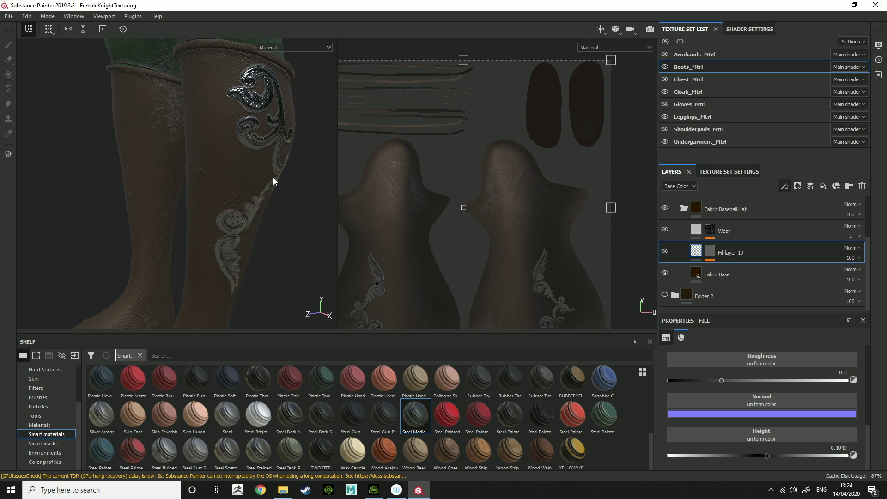
pyautogui.keyDown('alt'); pyautogui.moveTo(249, 193); pyautogui.dragTo(422, 190, button='middle'); pyautogui.keyUp('alt')
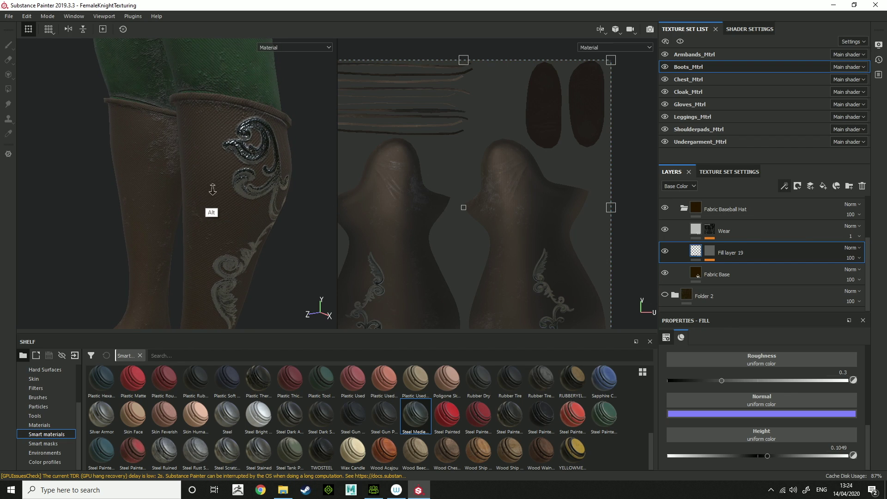
pyautogui.keyDown('alt'); pyautogui.moveTo(213, 189); pyautogui.dragTo(199, 202, button='right'); pyautogui.keyUp('alt')
# Delete Folder 3, restoring an accidentally deleted Folder 1, and make Folder 2 visible again.
pyautogui.click(681, 206)
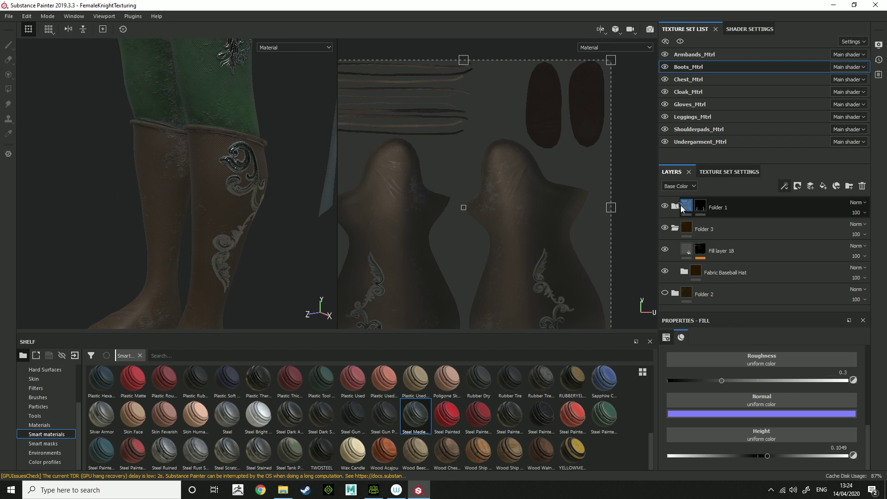
pyautogui.click(733, 209)
pyautogui.press('Delete')
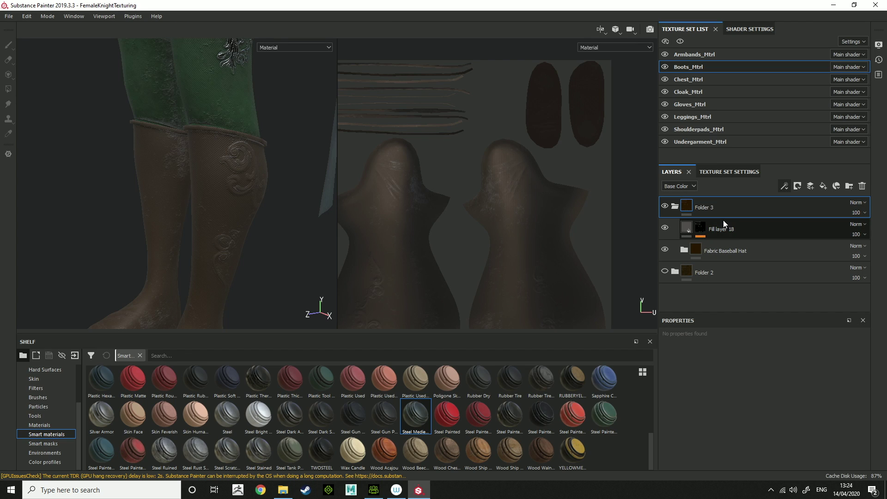
pyautogui.hotkey('ctrl', 'z')
pyautogui.press('Delete')
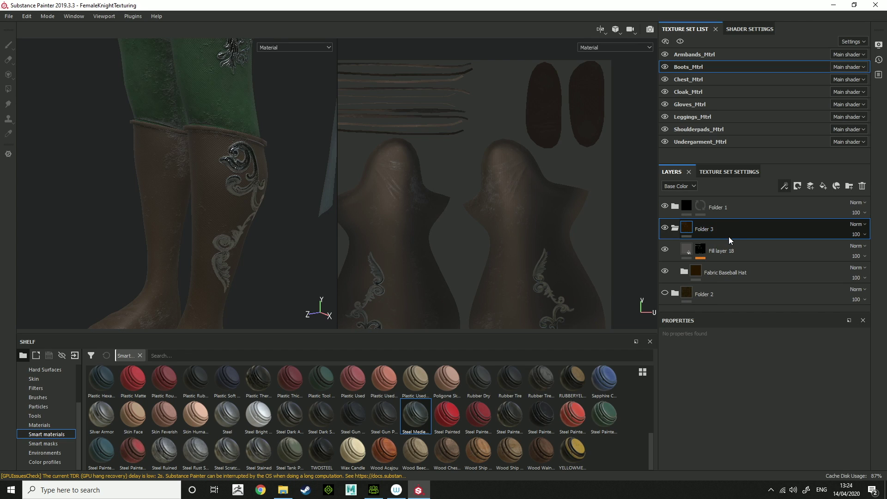
pyautogui.click(665, 228)
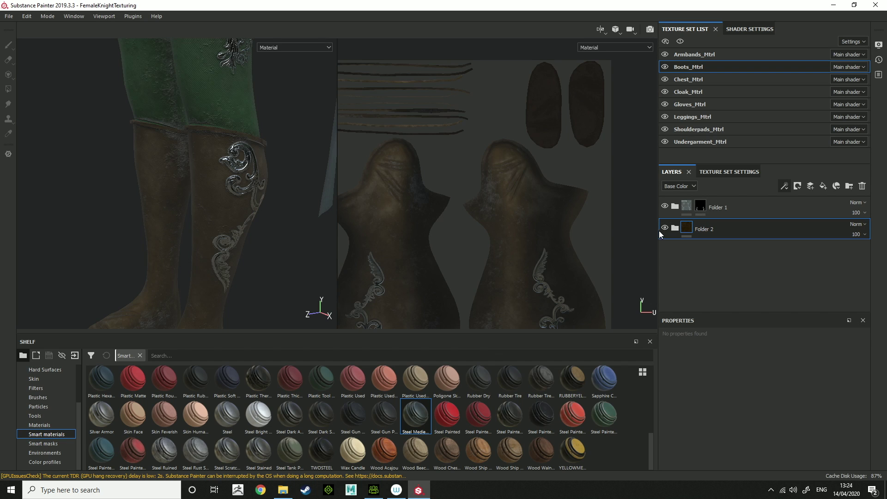
# Inspect the boot's foot and the green legging's silver ornament.
pyautogui.keyDown('ctrl'); pyautogui.keyDown('alt'); pyautogui.moveTo(179, 248); pyautogui.dragTo(158, 196); pyautogui.keyUp('alt'); pyautogui.keyUp('ctrl')
pyautogui.keyDown('alt'); pyautogui.moveTo(158, 196); pyautogui.dragTo(326, 194, button='right'); pyautogui.keyUp('alt')
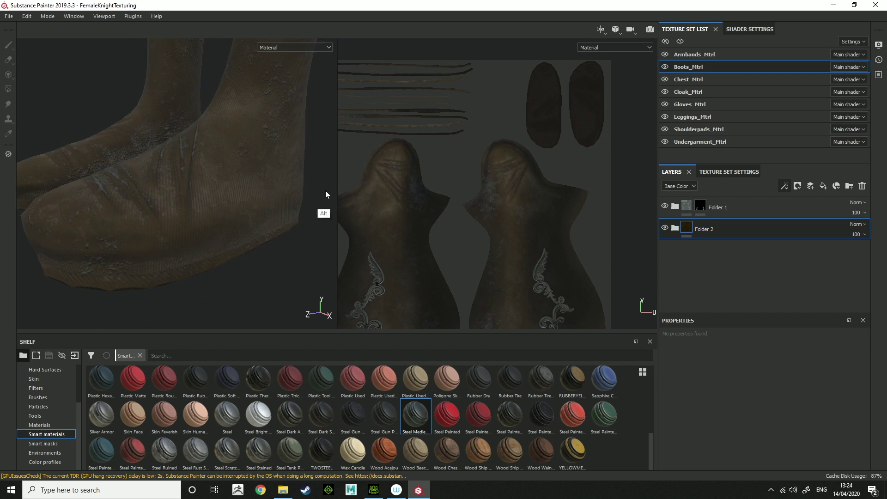
pyautogui.keyDown('alt'); pyautogui.moveTo(326, 194); pyautogui.dragTo(258, 179); pyautogui.keyUp('alt')
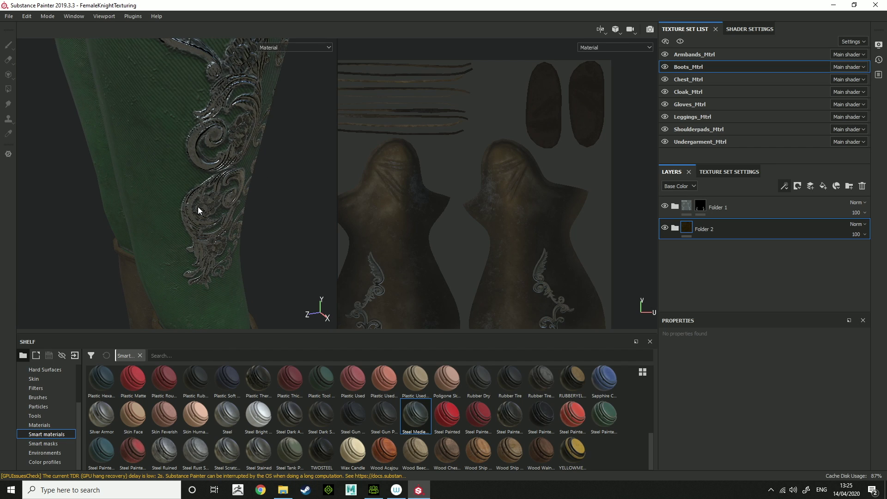
pyautogui.keyDown('alt'); pyautogui.moveTo(192, 229); pyautogui.dragTo(259, 153); pyautogui.keyUp('alt')
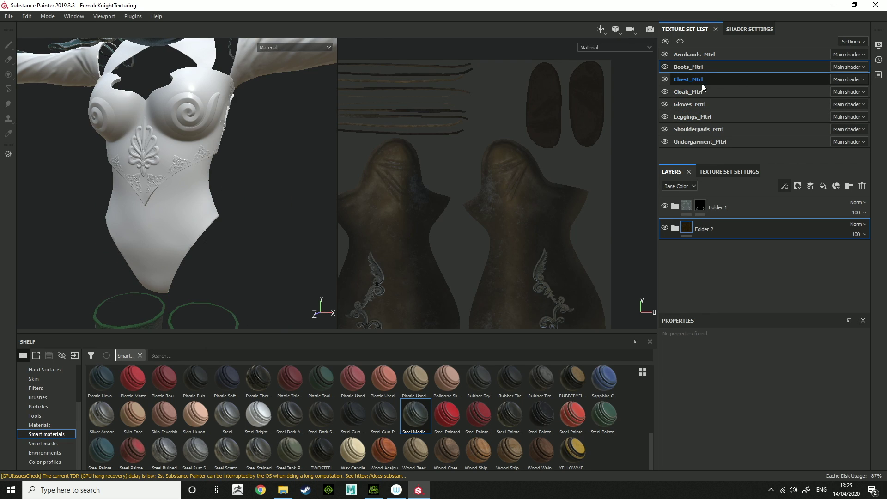
# Open the Chest_Mtrl texture set, collapse Folder 1 and select the BLACKMETALL folder.
pyautogui.click(704, 80)
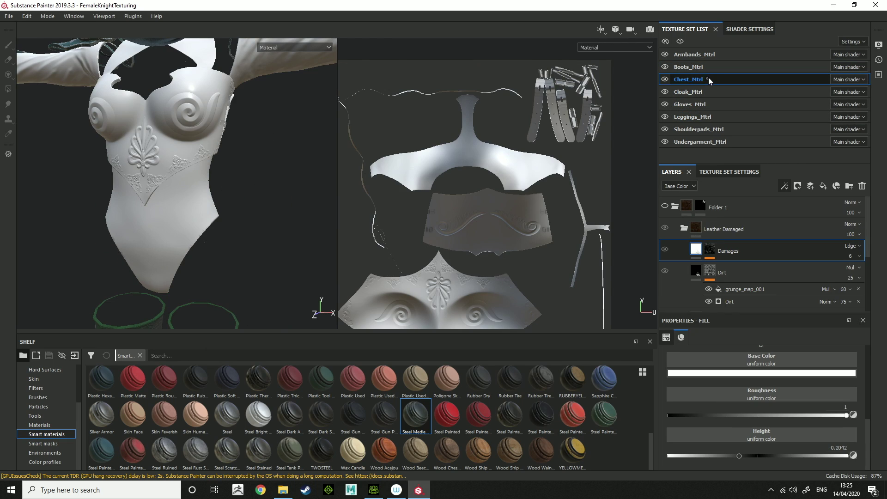
pyautogui.click(675, 207)
pyautogui.keyDown('alt'); pyautogui.moveTo(238, 149); pyautogui.dragTo(240, 217, button='right'); pyautogui.keyUp('alt')
pyautogui.click(738, 248)
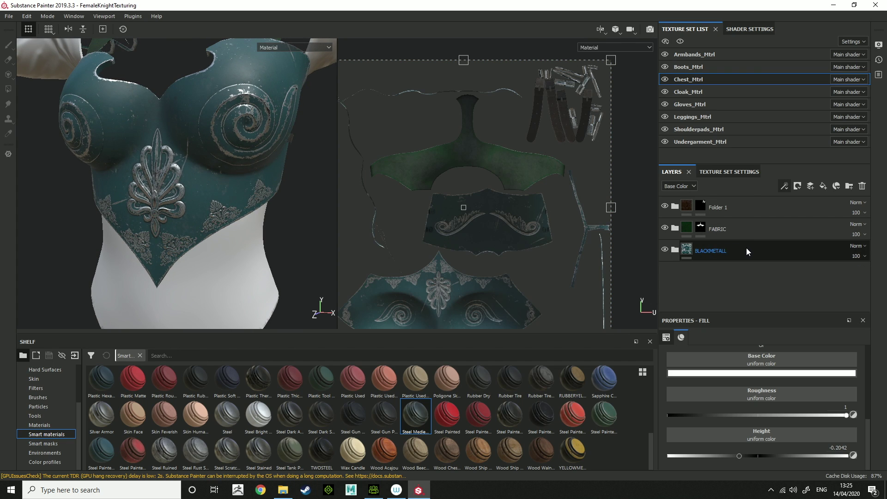
pyautogui.keyDown('alt'); pyautogui.moveTo(314, 188); pyautogui.dragTo(164, 214); pyautogui.keyUp('alt')
pyautogui.scroll(5, 203, 215)
pyautogui.keyDown('alt'); pyautogui.moveTo(220, 189); pyautogui.dragTo(237, 170); pyautogui.keyUp('alt')
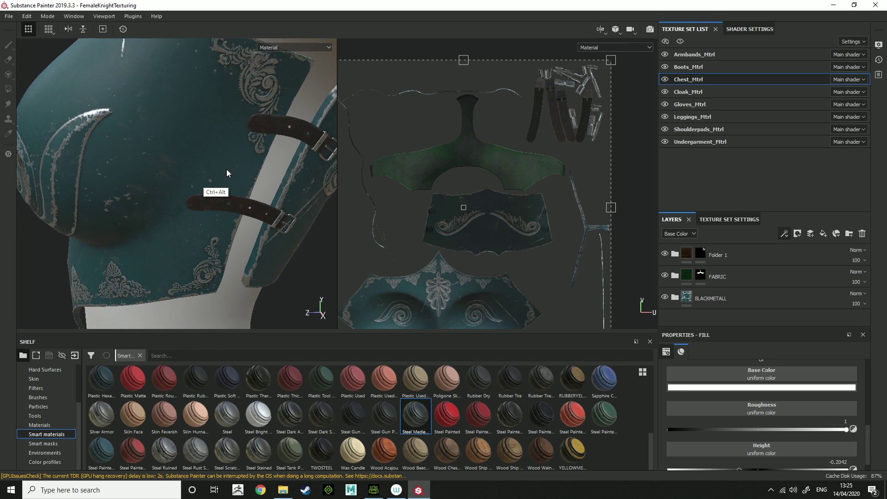
# Hide the FABRIC and Folder 1 leather layers, leaving only BLACKMETALL visible.
pyautogui.click(664, 297)
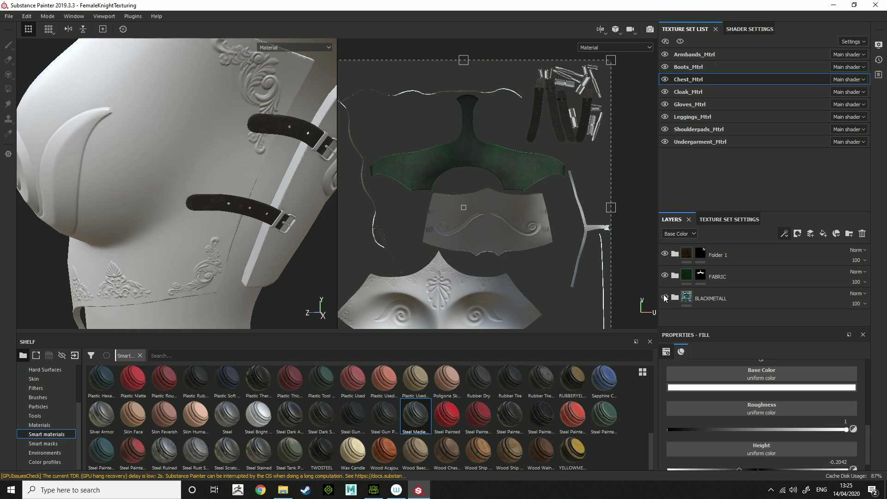
pyautogui.click(664, 275)
pyautogui.click(664, 255)
pyautogui.click(664, 297)
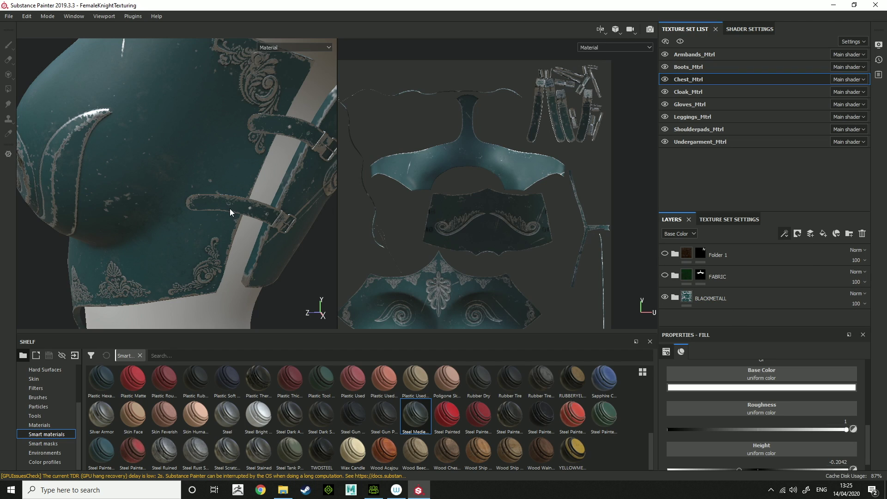
# Add a new Folder 2 above BLACKMETALL with a black mask.
pyautogui.click(733, 290)
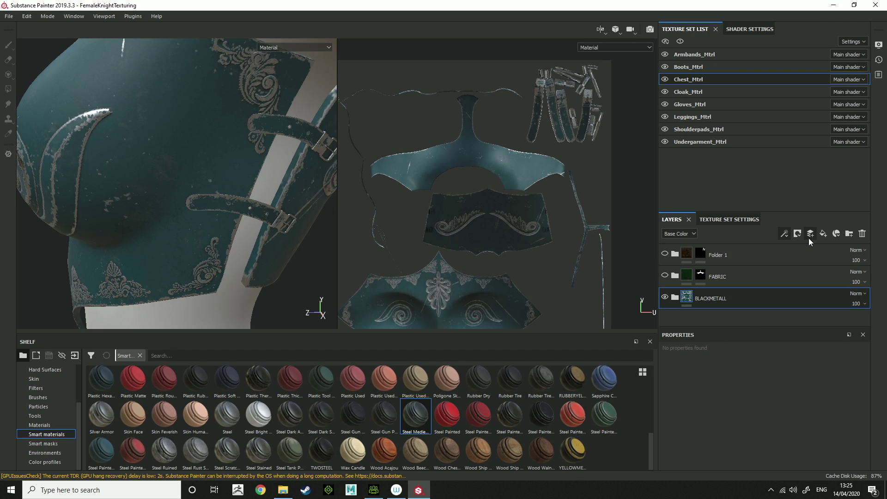
pyautogui.click(848, 234)
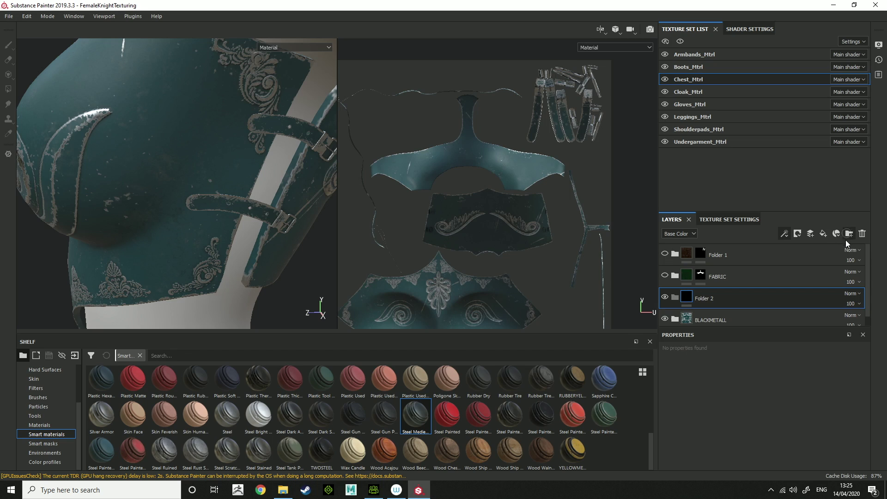
pyautogui.click(797, 234)
pyautogui.click(817, 255)
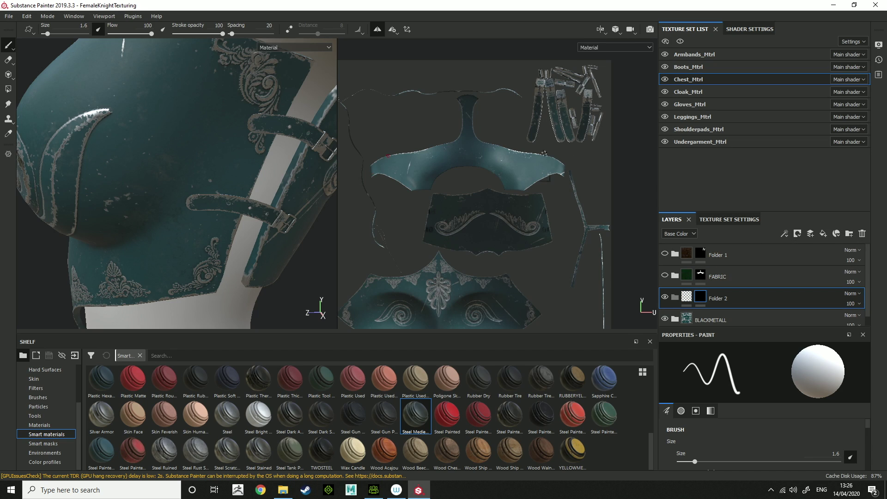
# Set the Polygon Fill tool to whole UV island mode.
pyautogui.keyDown('ctrl'); pyautogui.keyDown('alt'); pyautogui.moveTo(544, 176); pyautogui.dragTo(582, 180); pyautogui.keyUp('alt'); pyautogui.keyUp('ctrl')
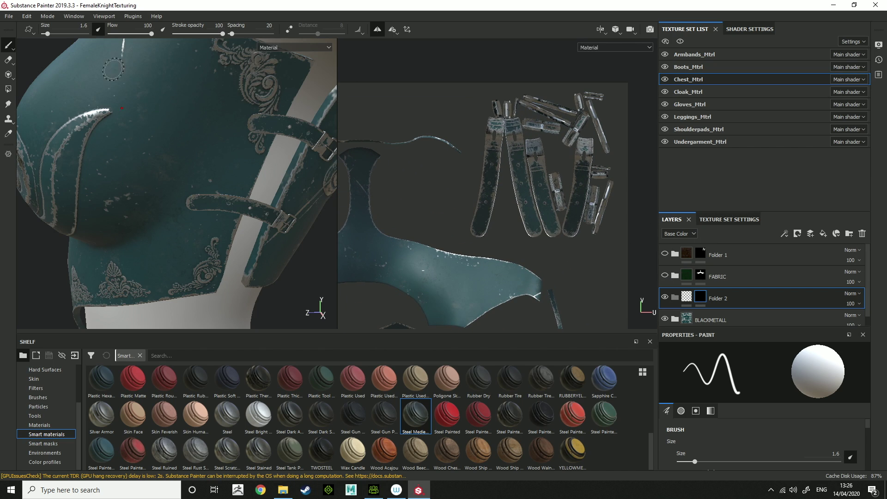
pyautogui.click(9, 90)
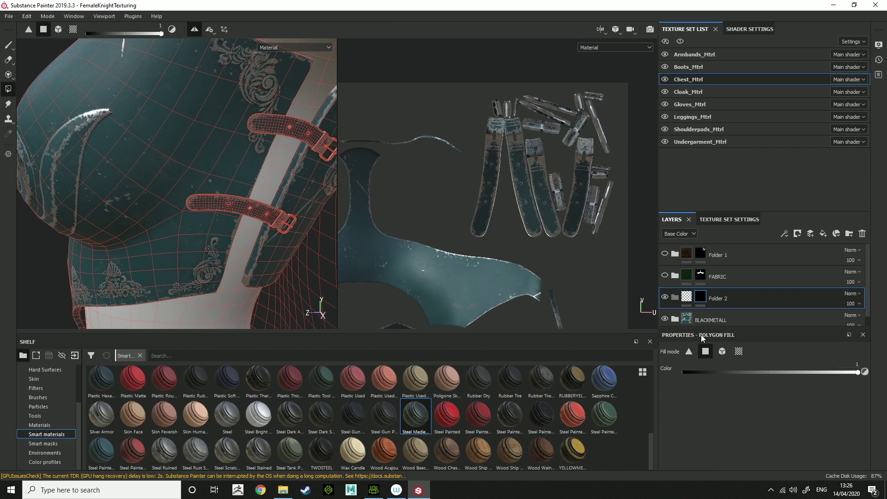
pyautogui.click(737, 352)
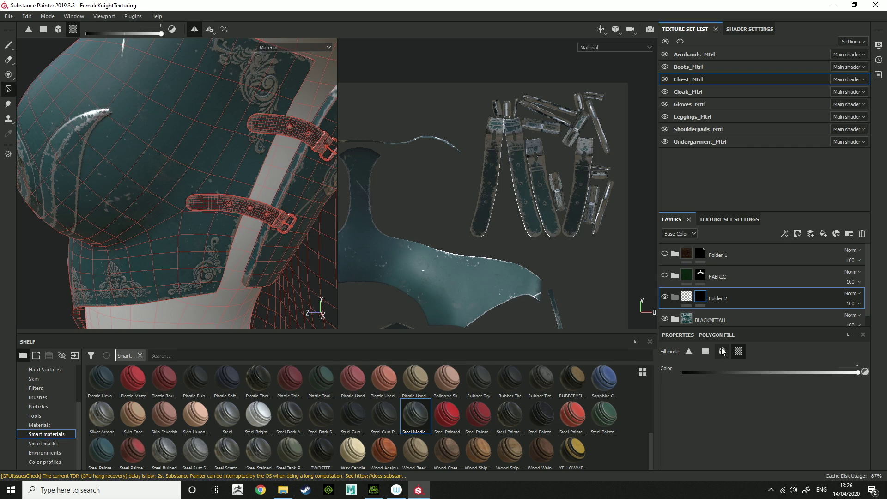
pyautogui.click(723, 351)
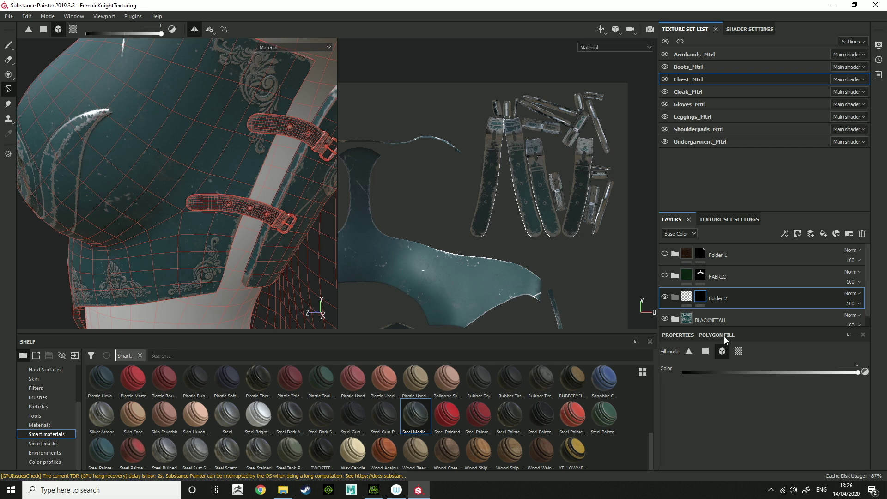
pyautogui.click(705, 351)
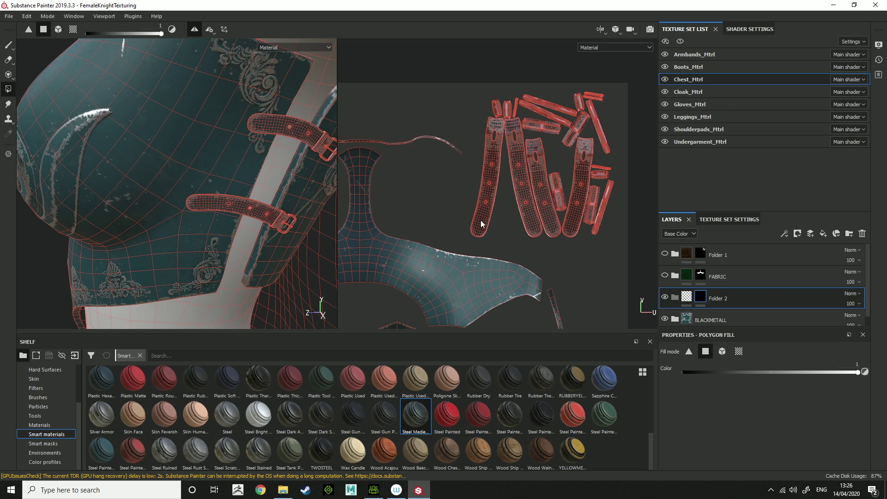
pyautogui.click(739, 352)
# Put the Leather Damaged material into Folder 2.
pyautogui.keyDown('alt'); pyautogui.moveTo(497, 176); pyautogui.dragTo(507, 171, button='right'); pyautogui.keyUp('alt')
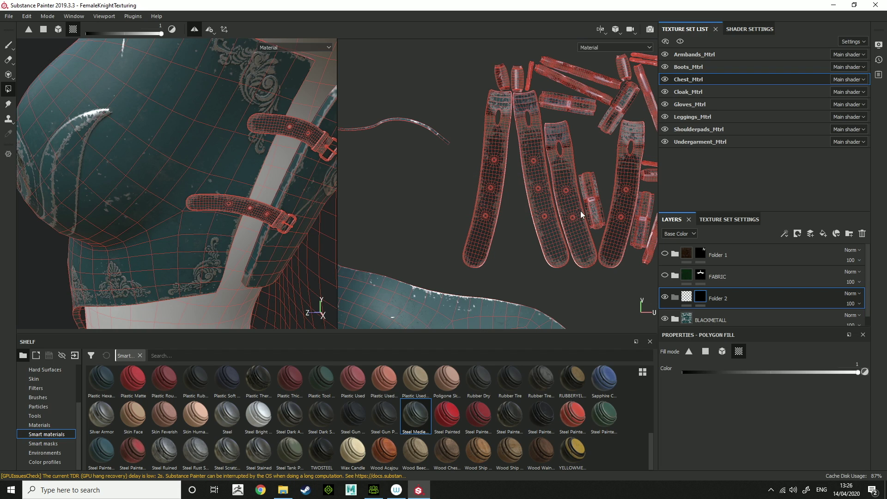
pyautogui.keyDown('ctrl'); pyautogui.keyDown('alt'); pyautogui.moveTo(587, 210); pyautogui.dragTo(542, 212, button='middle'); pyautogui.keyUp('alt'); pyautogui.keyUp('ctrl')
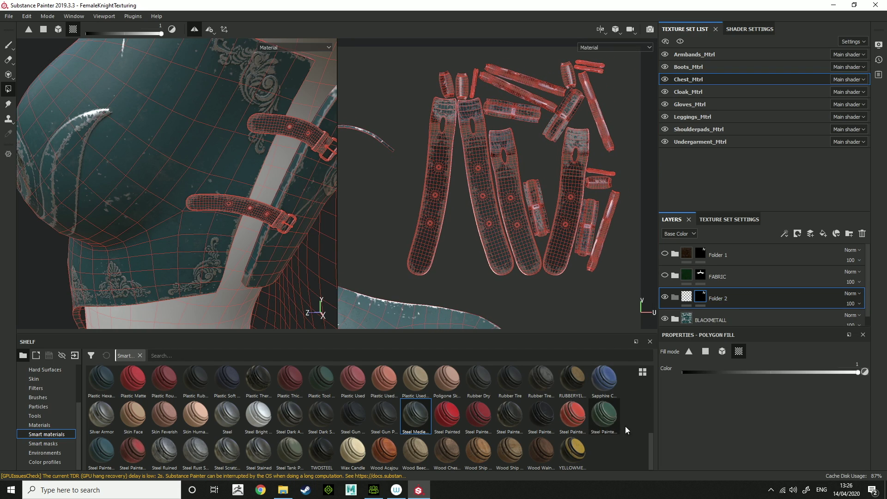
pyautogui.moveTo(650, 447); pyautogui.dragTo(660, 412)
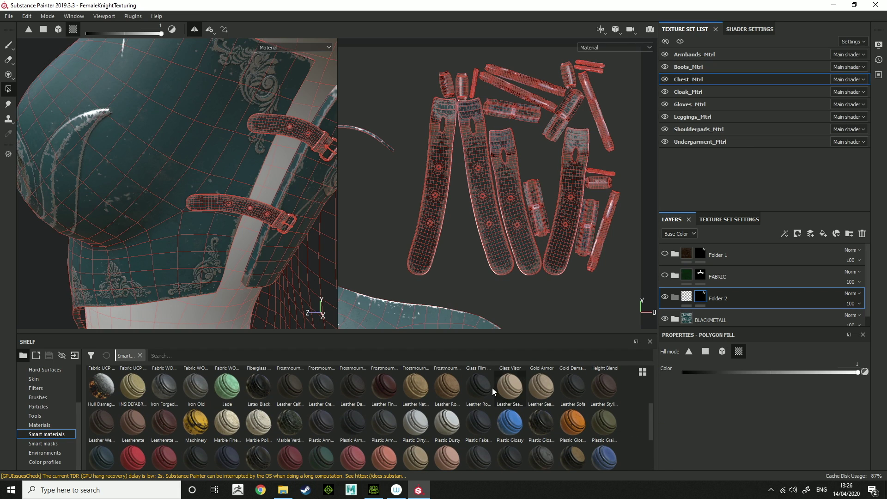
pyautogui.moveTo(352, 384); pyautogui.dragTo(746, 282)
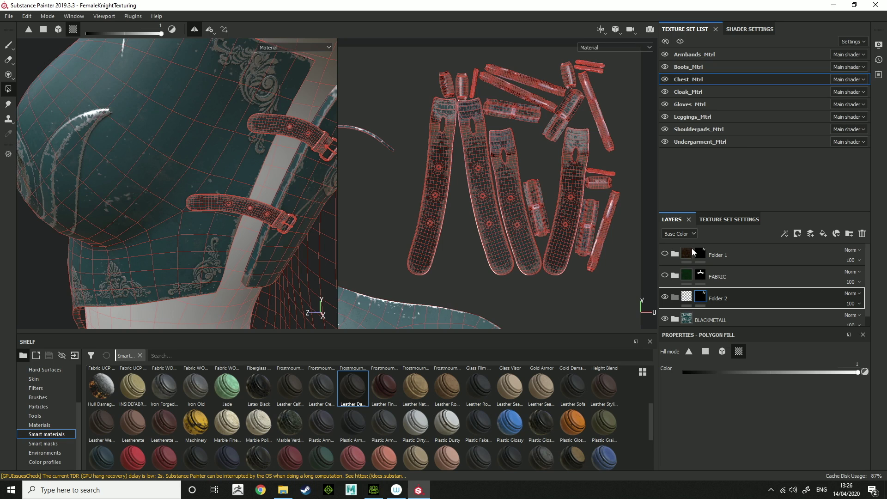
# Select Folder 2's mask with polygon fill and inspect the belt strap and chest.
pyautogui.scroll(3, 286, 241)
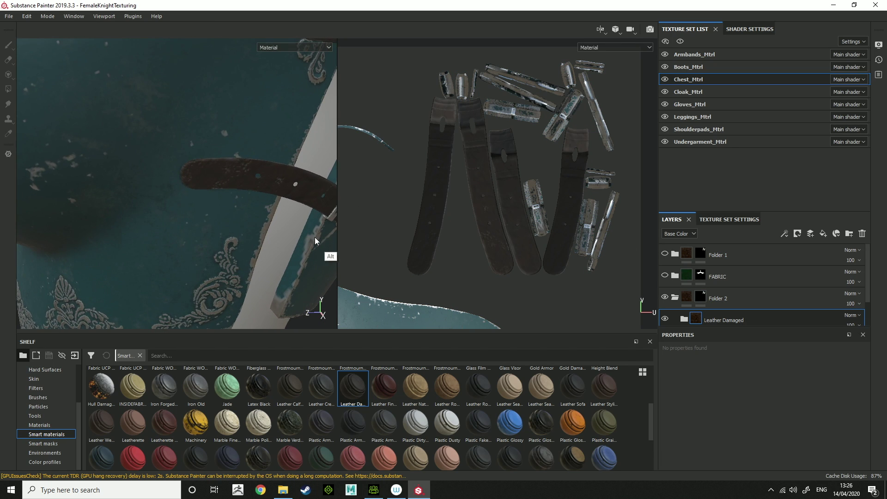
pyautogui.keyDown('ctrl'); pyautogui.keyDown('alt'); pyautogui.moveTo(297, 240); pyautogui.dragTo(273, 245); pyautogui.keyUp('alt'); pyautogui.keyUp('ctrl')
pyautogui.scroll(2, 248, 229)
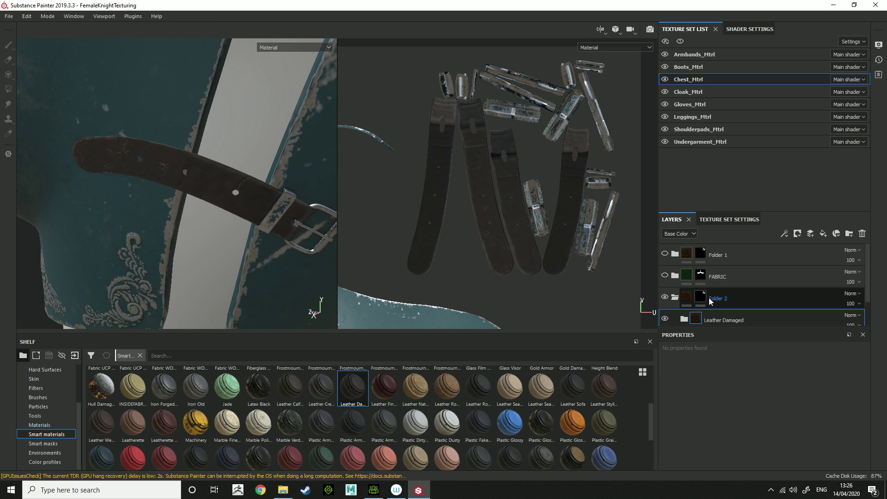
pyautogui.press('4')
pyautogui.click(700, 297)
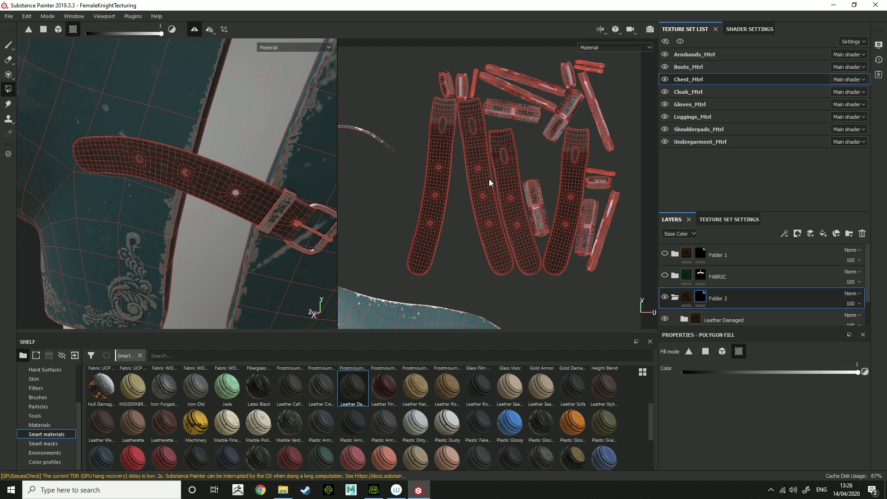
pyautogui.click(674, 297)
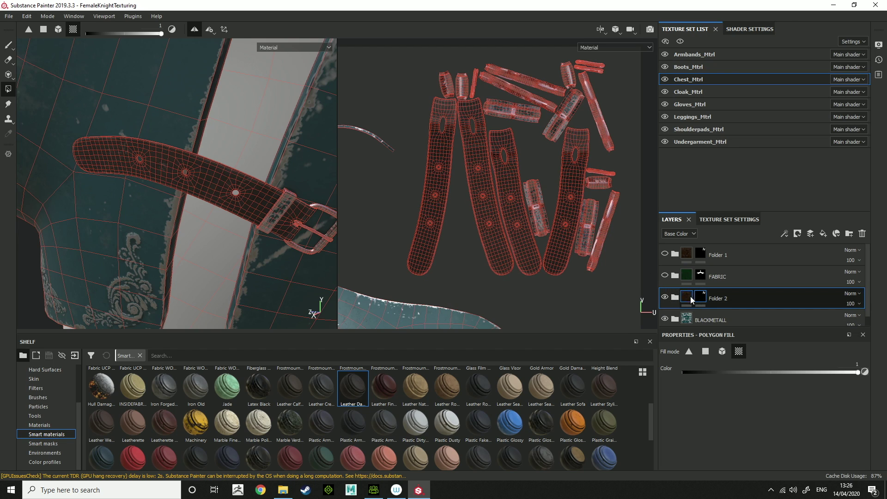
pyautogui.click(687, 297)
pyautogui.keyDown('alt'); pyautogui.moveTo(295, 247); pyautogui.dragTo(274, 240); pyautogui.keyUp('alt')
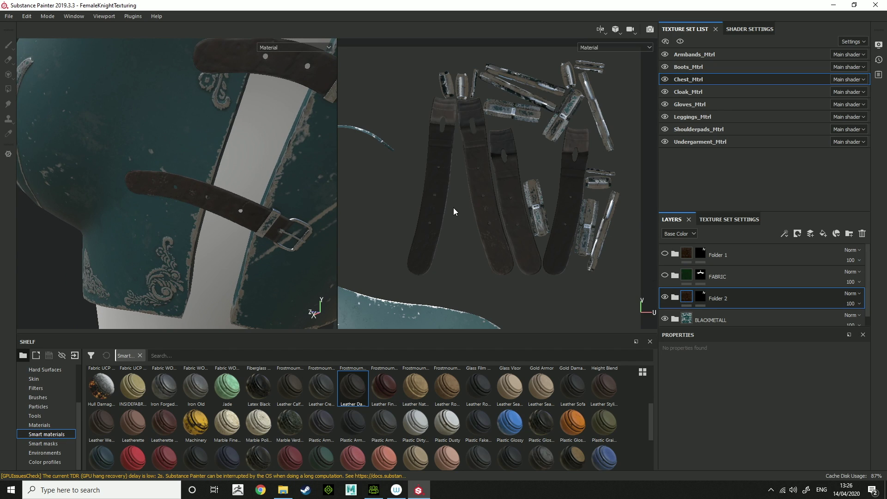
# Delete the Folder 2 leather layer from the chest stack.
pyautogui.click(701, 297)
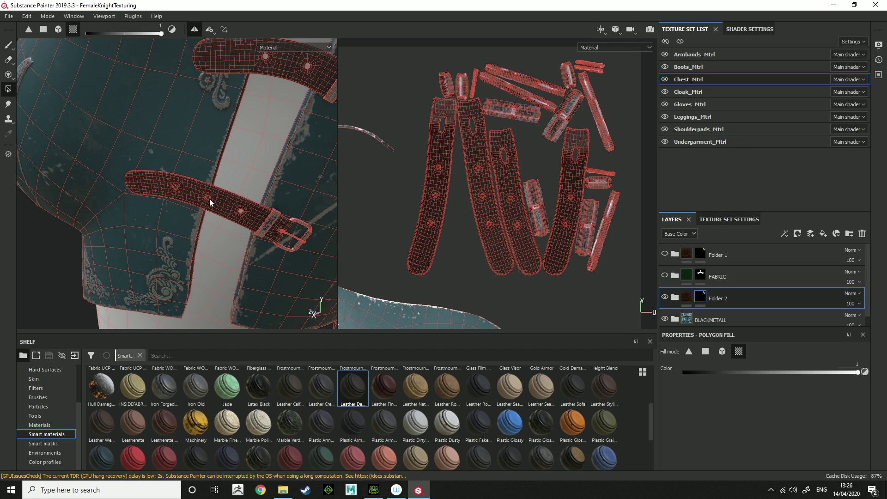
pyautogui.rightClick(699, 298)
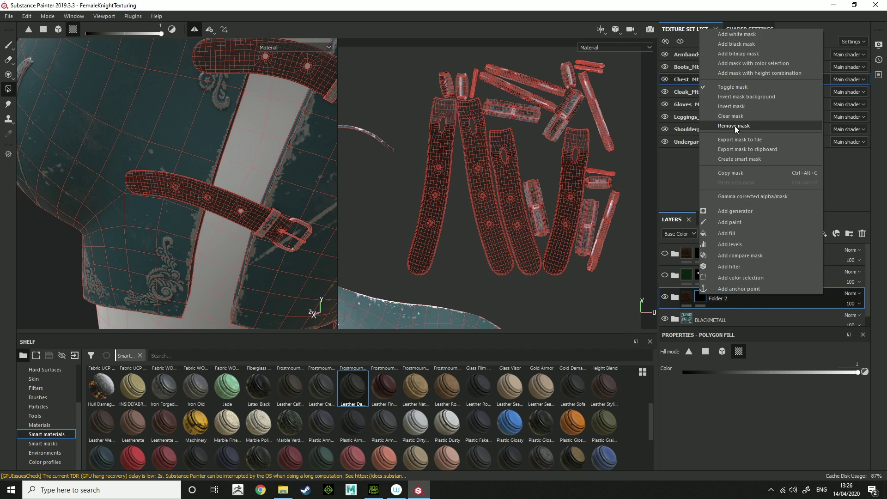
pyautogui.click(771, 309)
pyautogui.press('Delete')
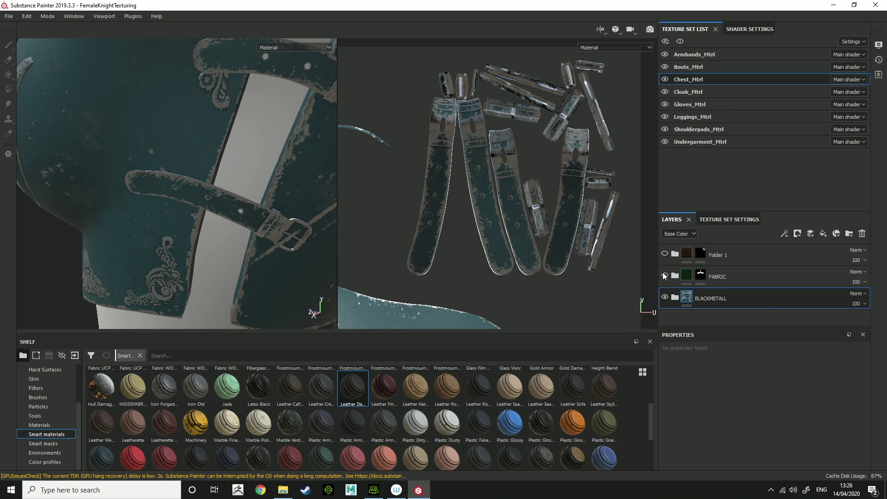
# Orbit out around the model for a wider view of the chest armour.
pyautogui.keyDown('alt'); pyautogui.moveTo(294, 273); pyautogui.dragTo(194, 278); pyautogui.keyUp('alt')
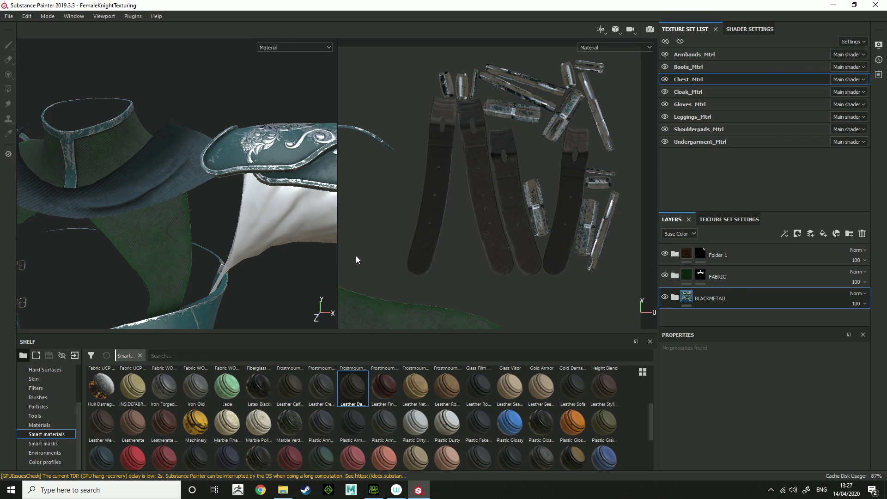
pyautogui.keyDown('alt'); pyautogui.moveTo(297, 257); pyautogui.dragTo(279, 203); pyautogui.keyUp('alt')
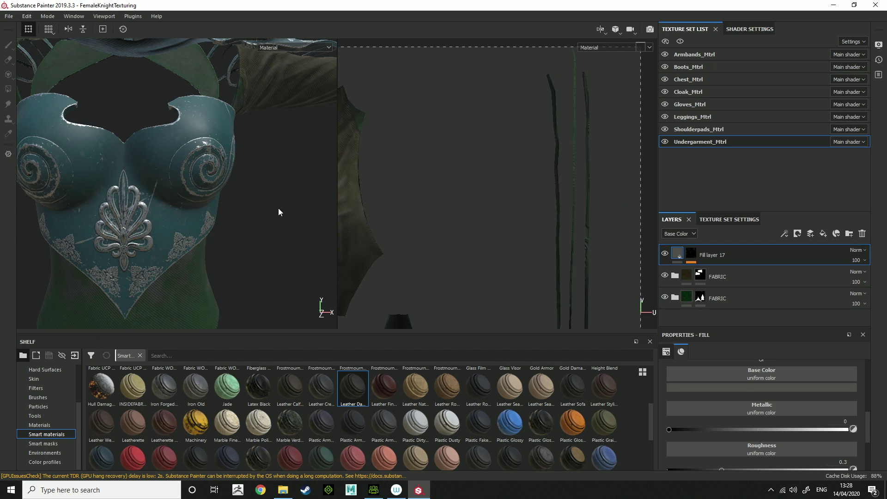
pyautogui.keyDown('alt'); pyautogui.moveTo(193, 189); pyautogui.dragTo(153, 213); pyautogui.keyUp('alt')
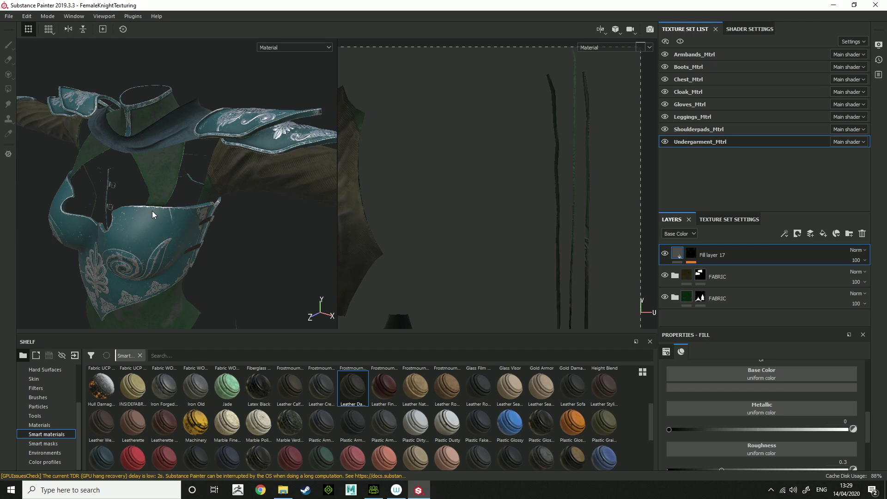